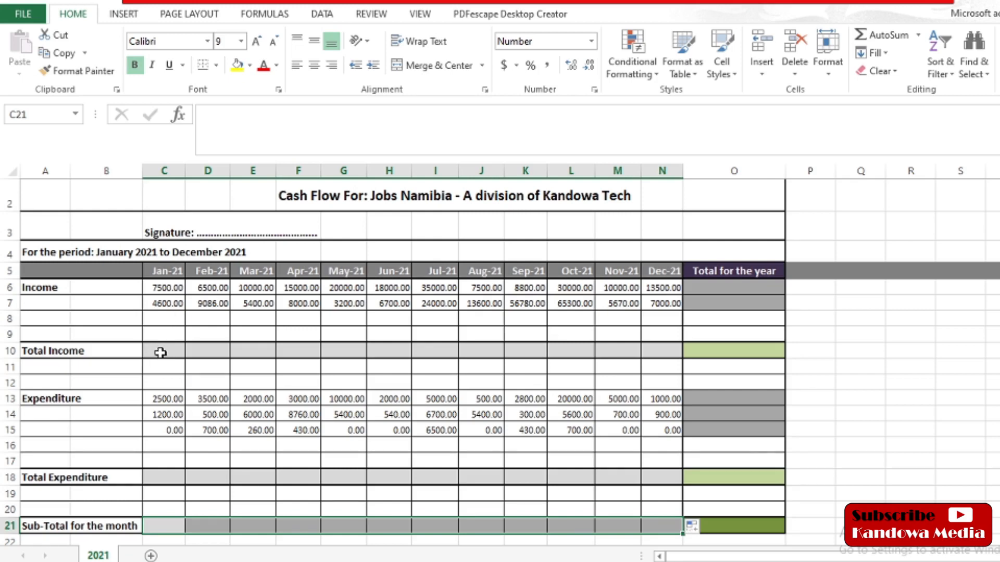
Step: Enter =SUM(C6:C7) in C10 so January's Total Income shows 12100.00
{"action": "left_click", "coordinate": [160, 353]}
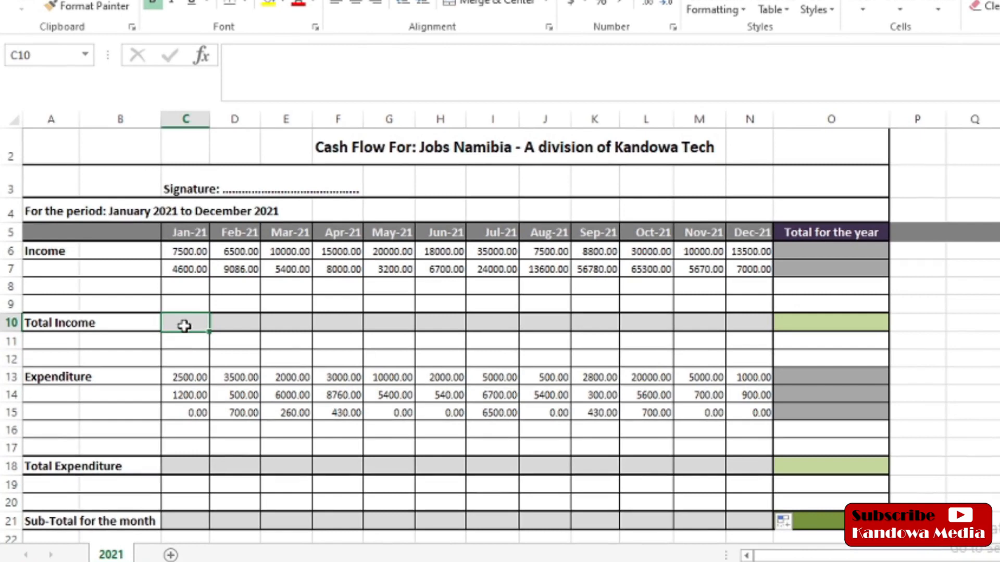
{"action": "left_click", "coordinate": [241, 54]}
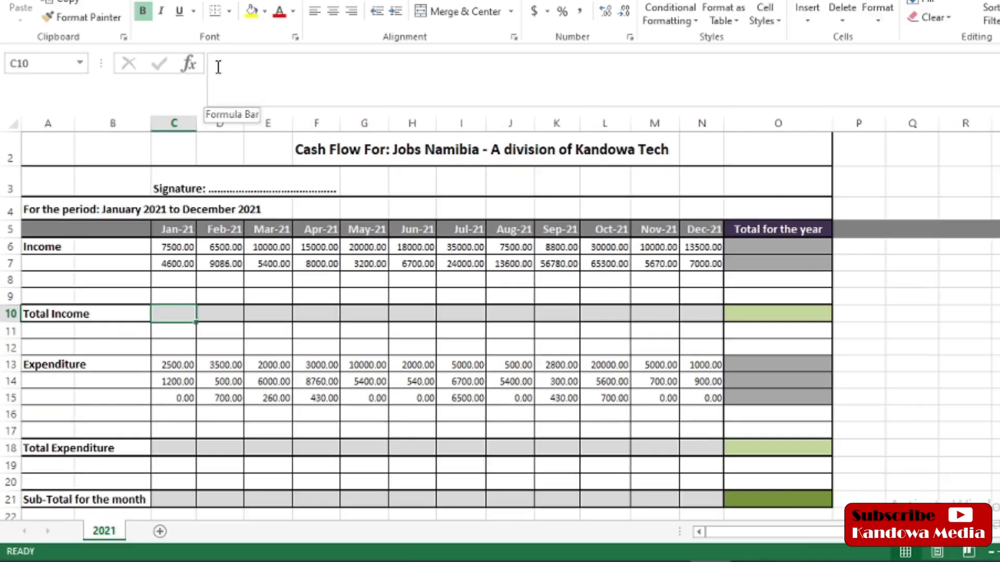
{"action": "left_click", "coordinate": [248, 60]}
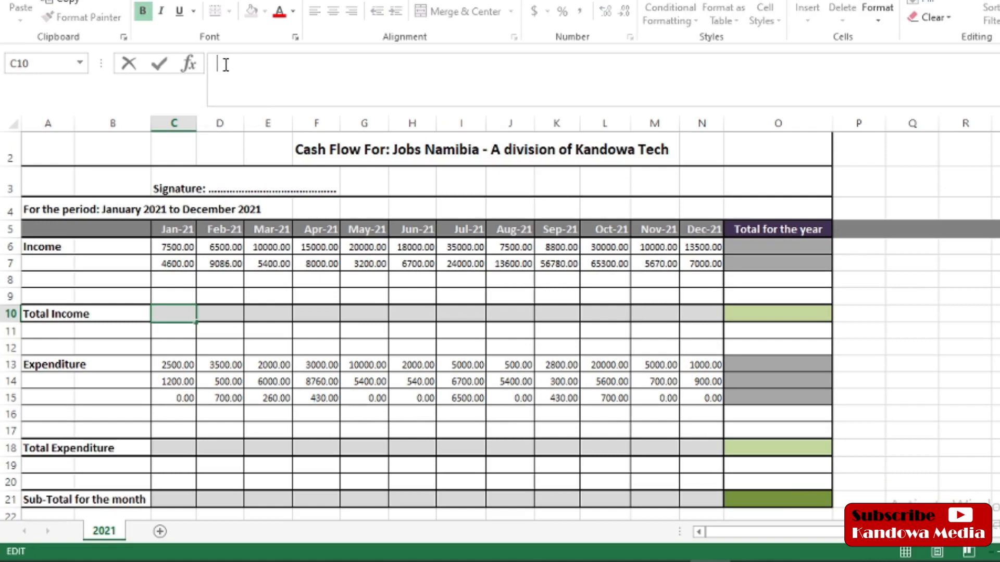
{"action": "type", "text": "="}
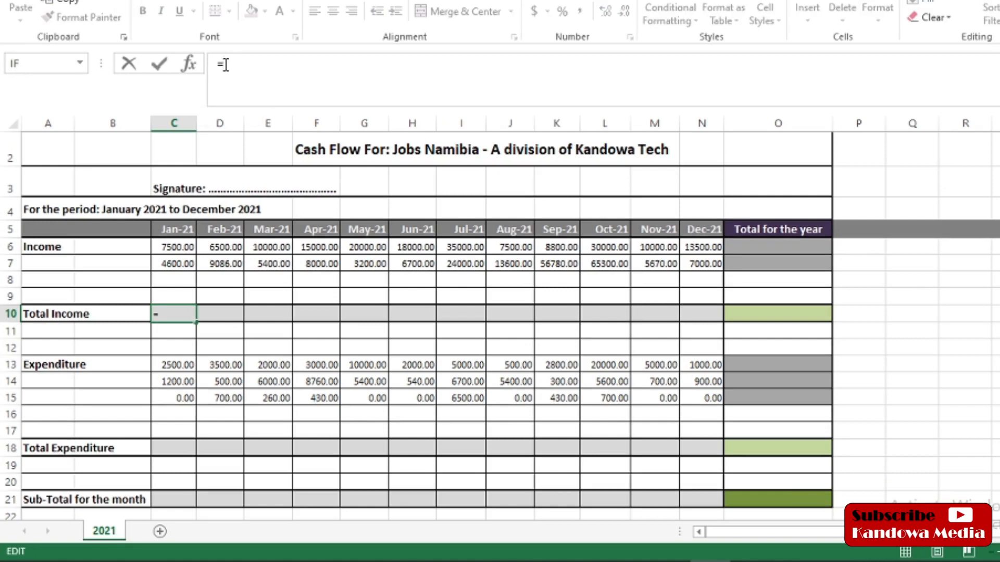
{"action": "type", "text": "sum"}
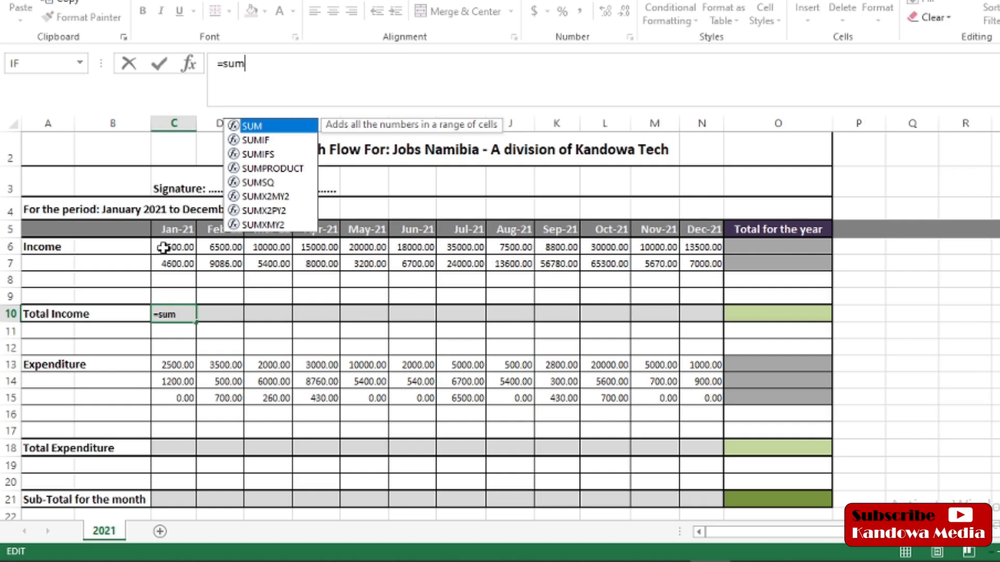
{"action": "type", "text": "("}
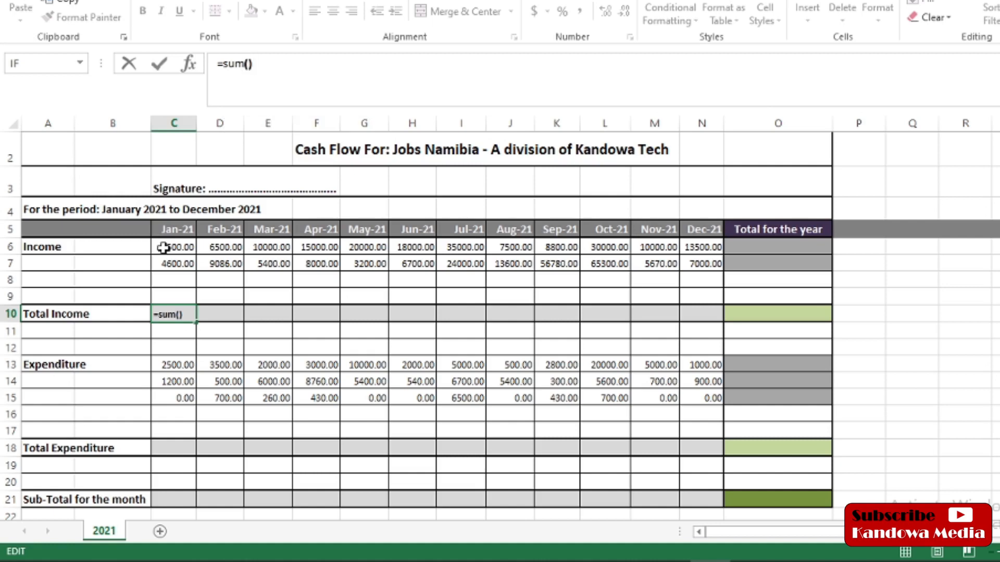
{"action": "key", "text": "Left"}
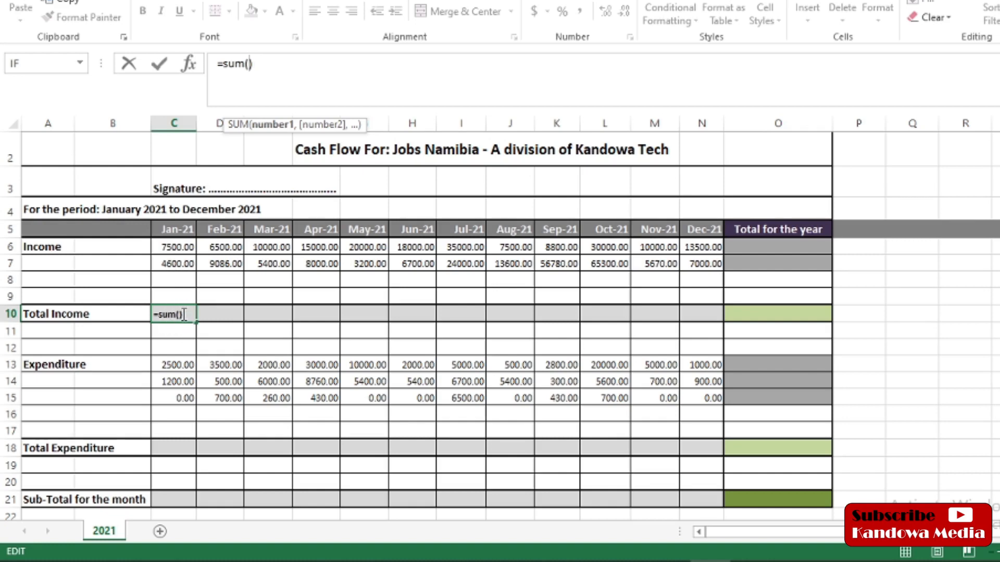
{"action": "left_click_drag", "start_coordinate": [168, 248], "coordinate": [194, 266]}
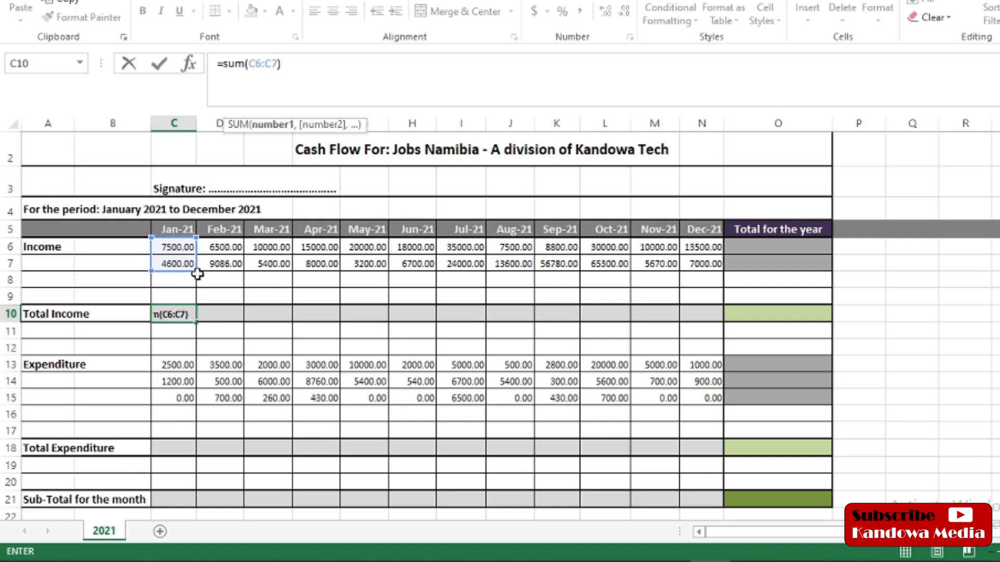
{"action": "key", "text": "Return"}
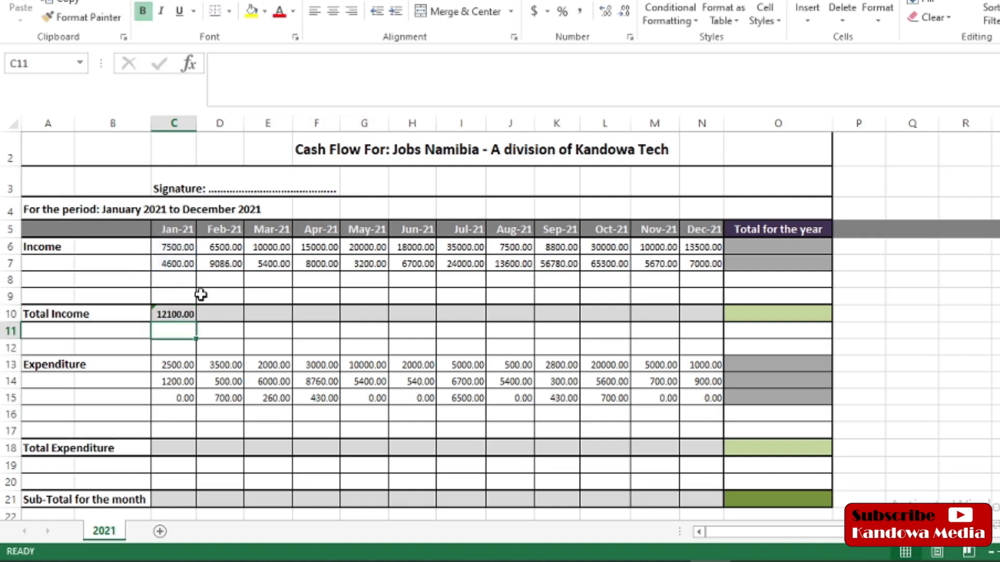
{"action": "left_click", "coordinate": [166, 315]}
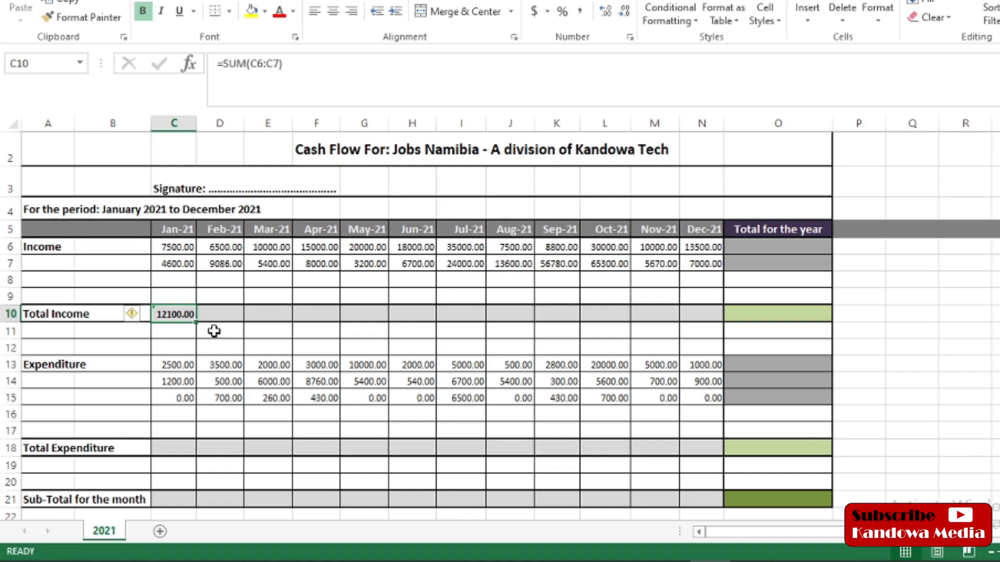
{"action": "left_click", "coordinate": [215, 314]}
{"action": "left_click", "coordinate": [275, 316]}
{"action": "left_click", "coordinate": [330, 314]}
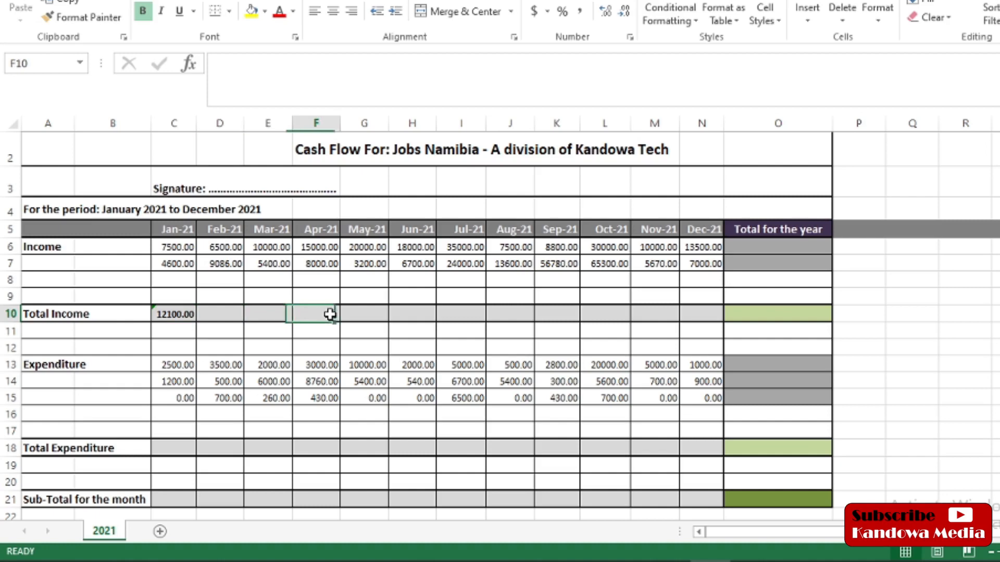
{"action": "left_click", "coordinate": [219, 316]}
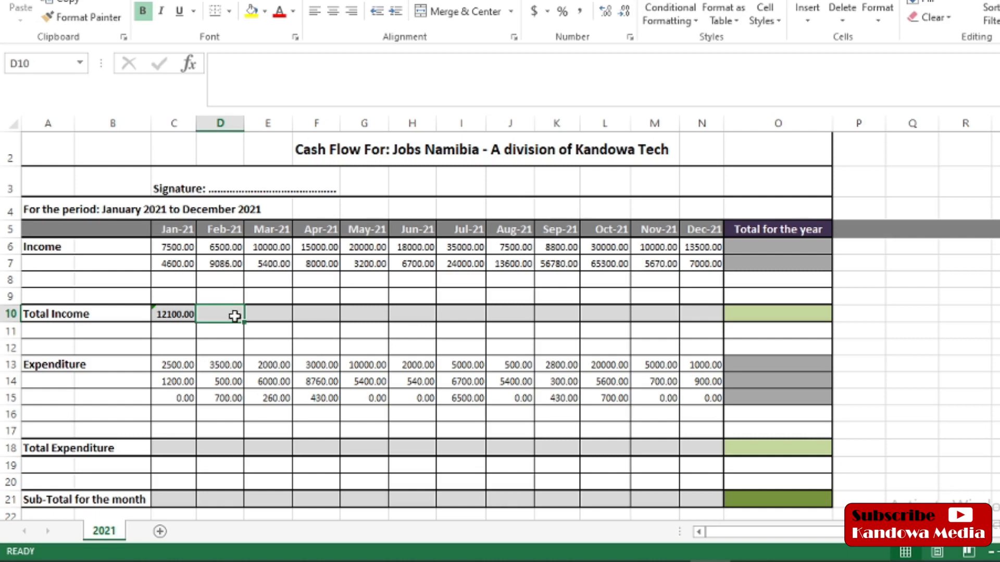
{"action": "left_click", "coordinate": [167, 314]}
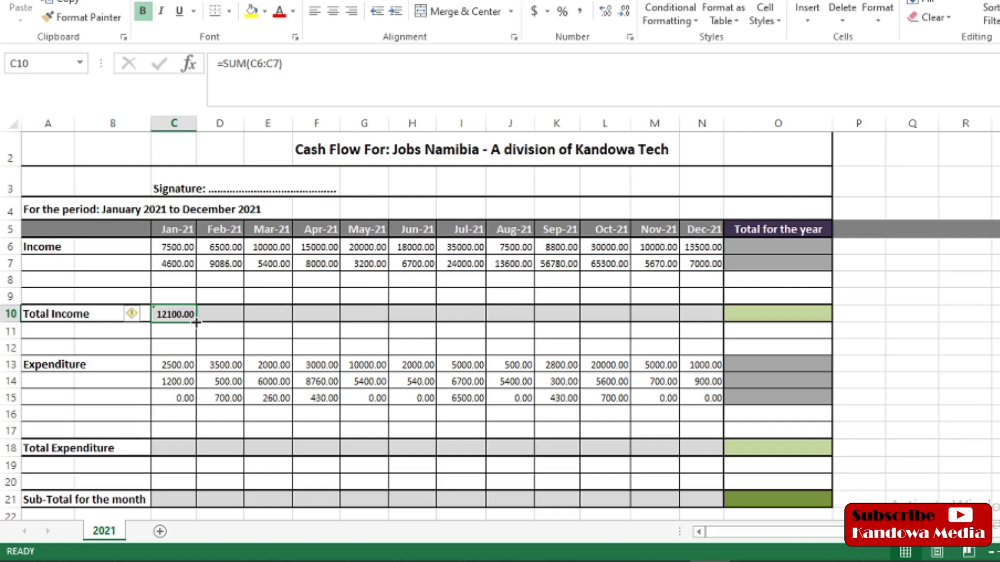
Step: Fill C10's SUM formula right to N10, giving Total Income from February through December
{"action": "left_click_drag", "start_coordinate": [196, 322], "coordinate": [708, 321]}
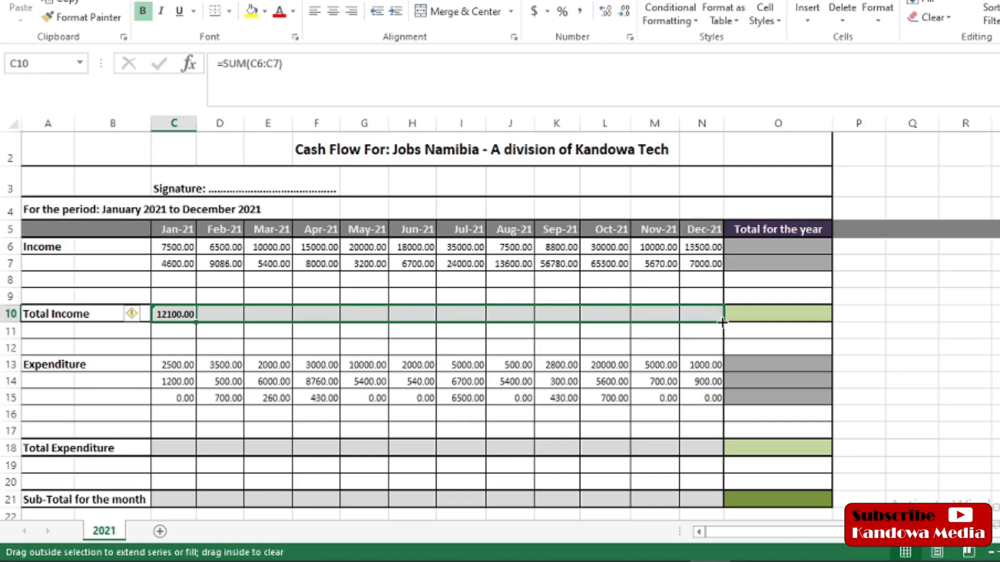
{"action": "left_click_drag", "start_coordinate": [722, 323], "coordinate": [722, 323]}
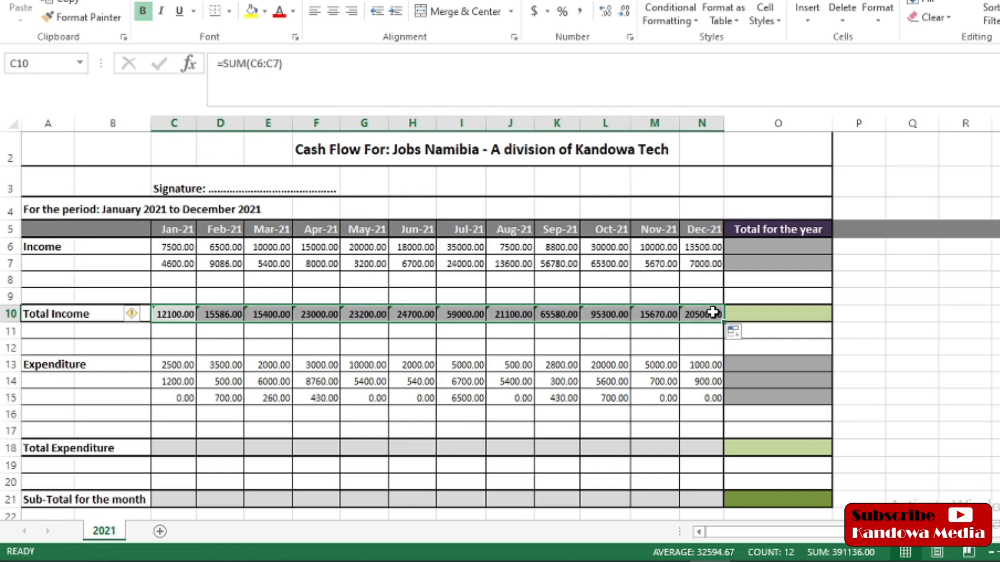
{"action": "left_click", "coordinate": [223, 315]}
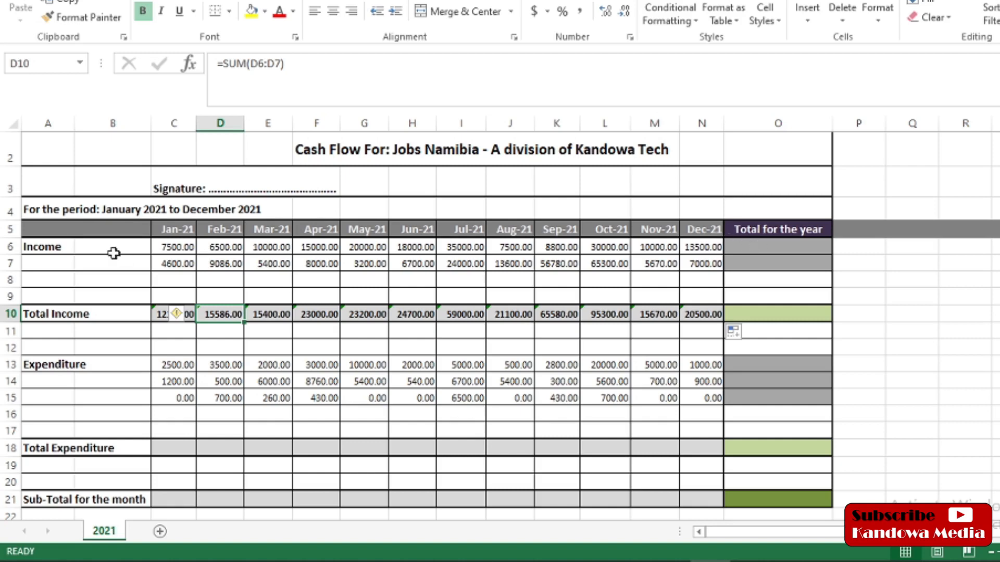
{"action": "left_click", "coordinate": [167, 248]}
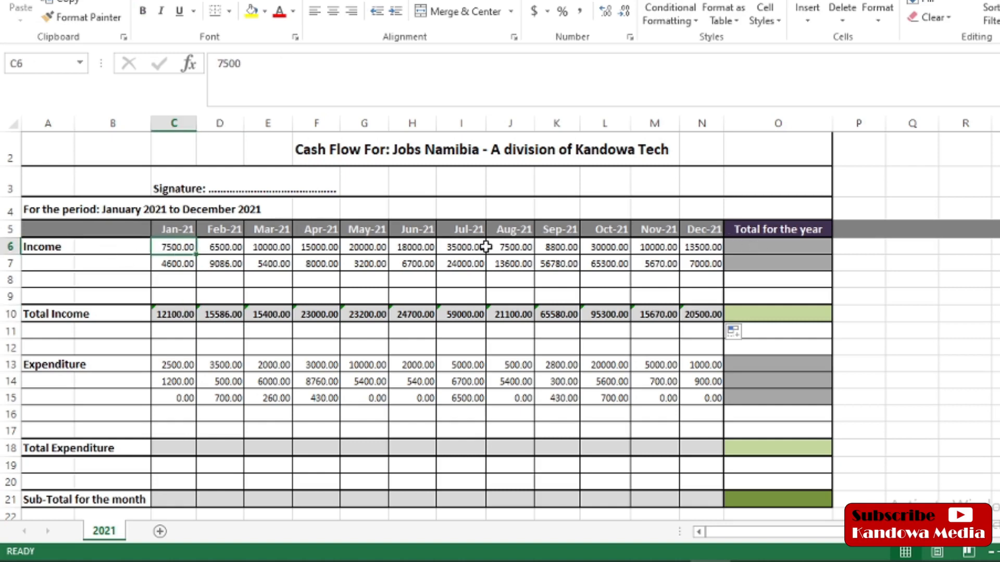
{"action": "left_click", "coordinate": [755, 248]}
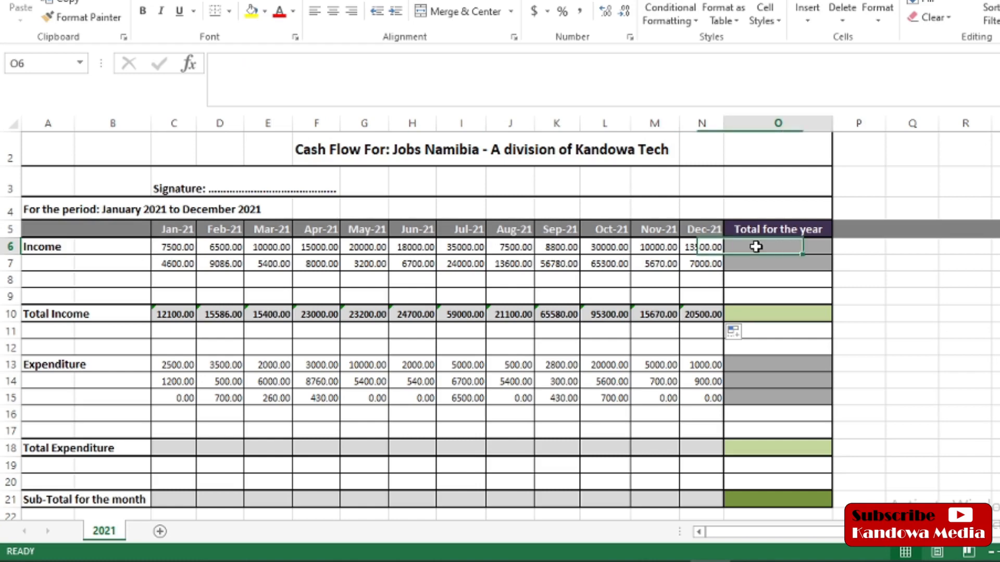
{"action": "left_click", "coordinate": [165, 265]}
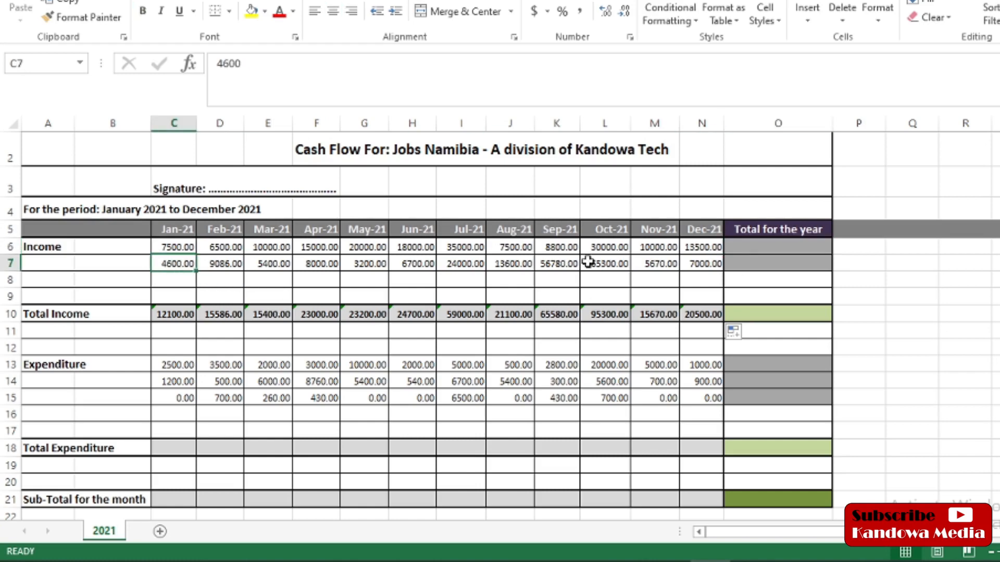
{"action": "left_click", "coordinate": [776, 270]}
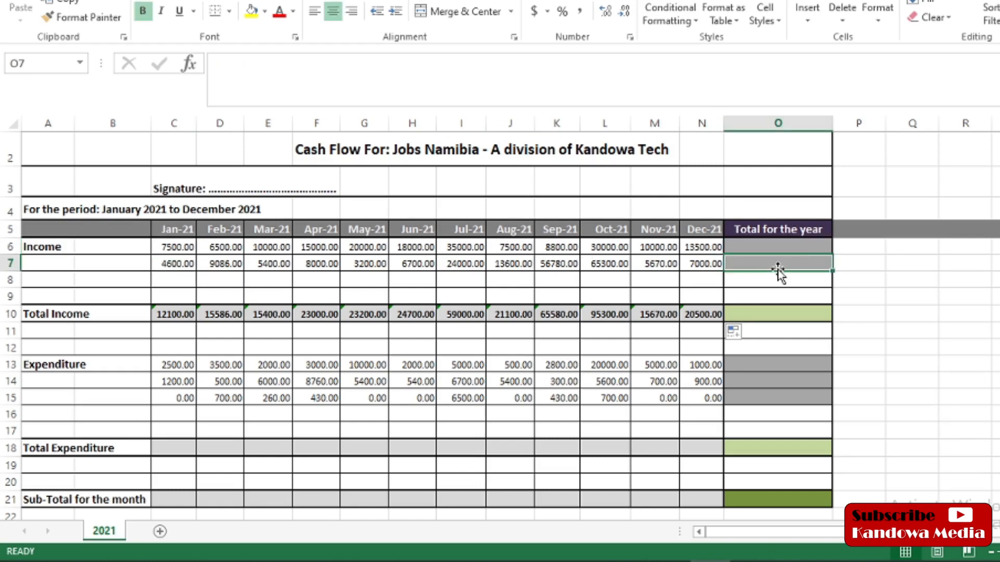
{"action": "left_click", "coordinate": [767, 315]}
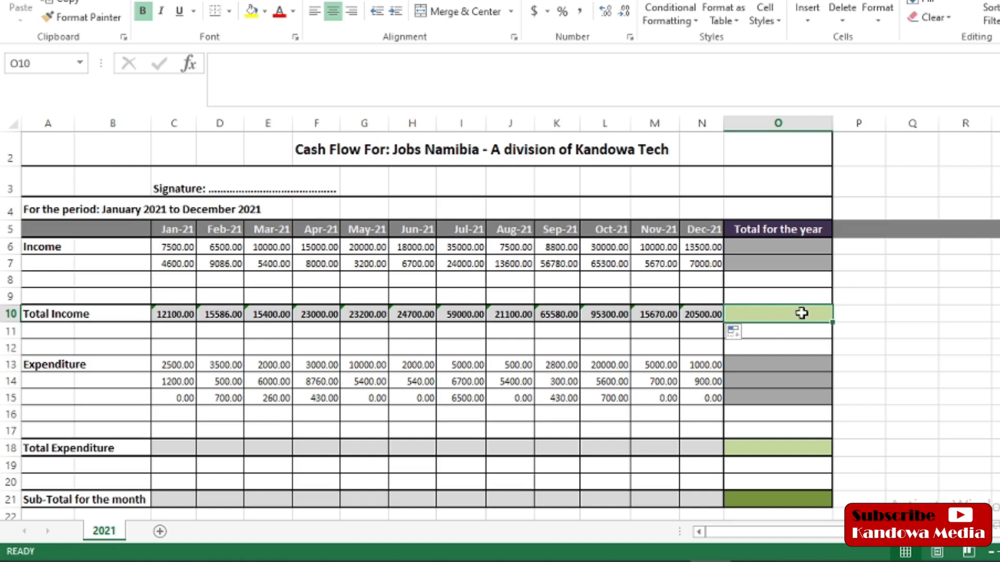
{"action": "left_click", "coordinate": [761, 249]}
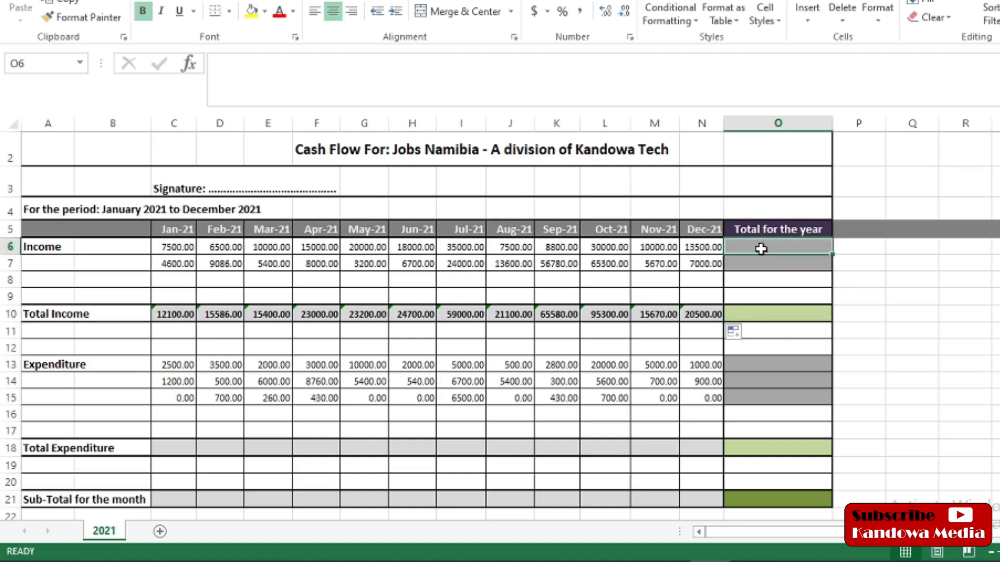
{"action": "left_click", "coordinate": [177, 248]}
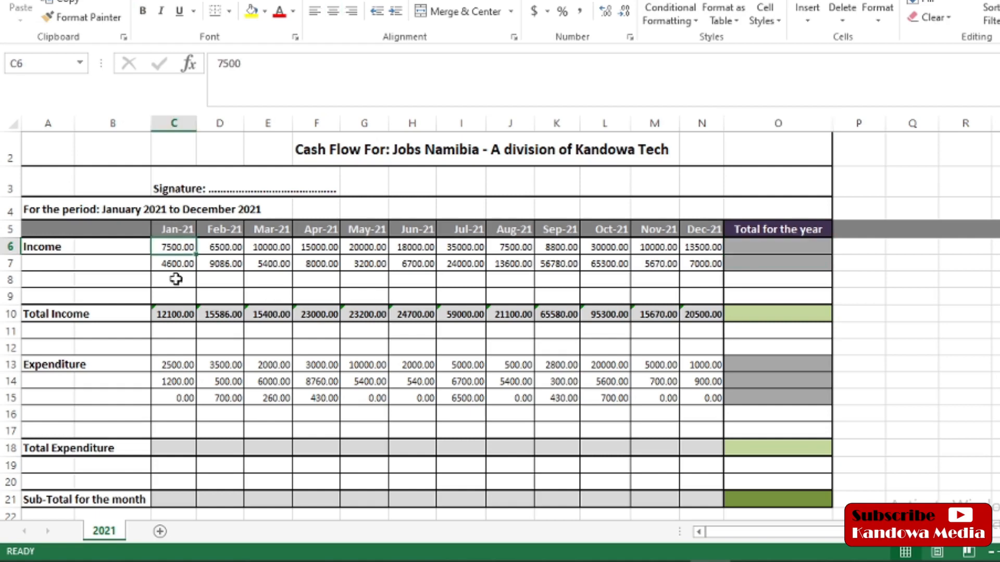
{"action": "left_click", "coordinate": [753, 248]}
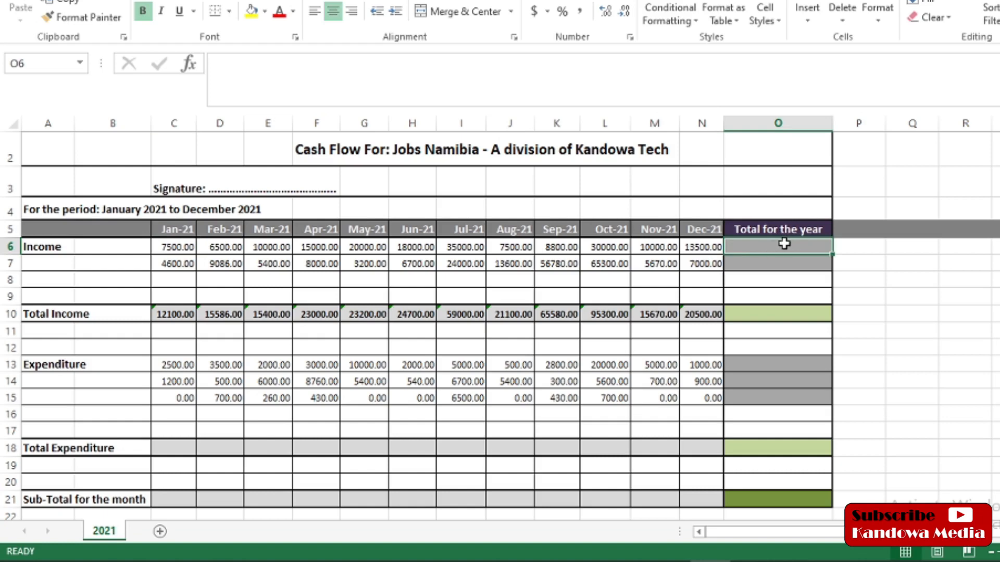
Step: Enter =SUM(C6:N6) in O6 for the first income row's yearly total of 181800.00
{"action": "left_click", "coordinate": [254, 61]}
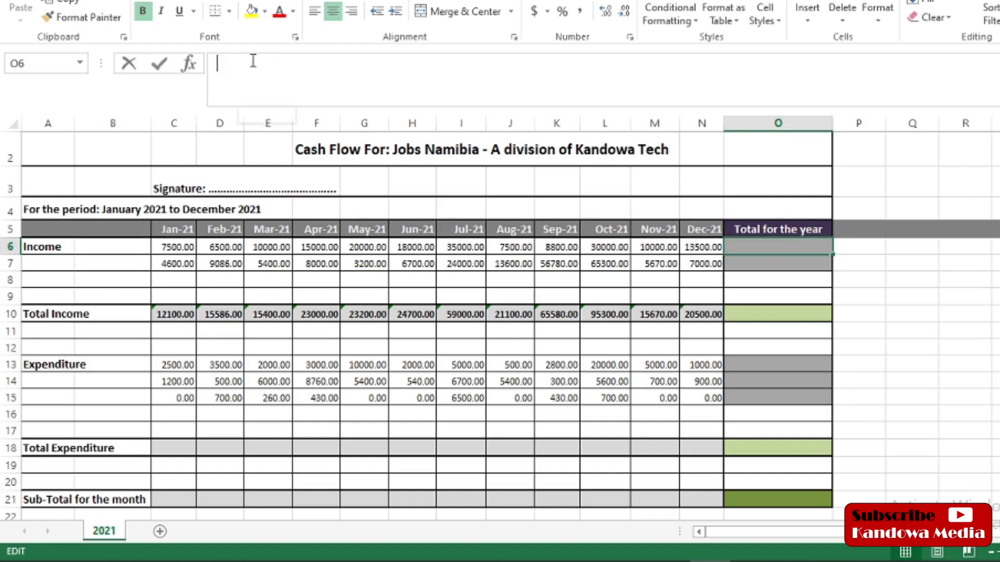
{"action": "type", "text": "="}
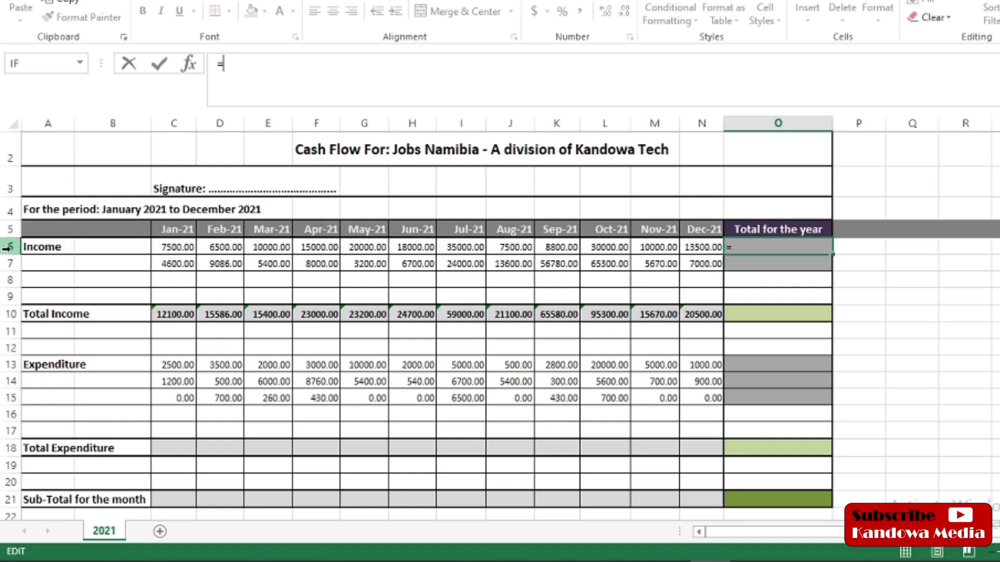
{"action": "type", "text": "sum"}
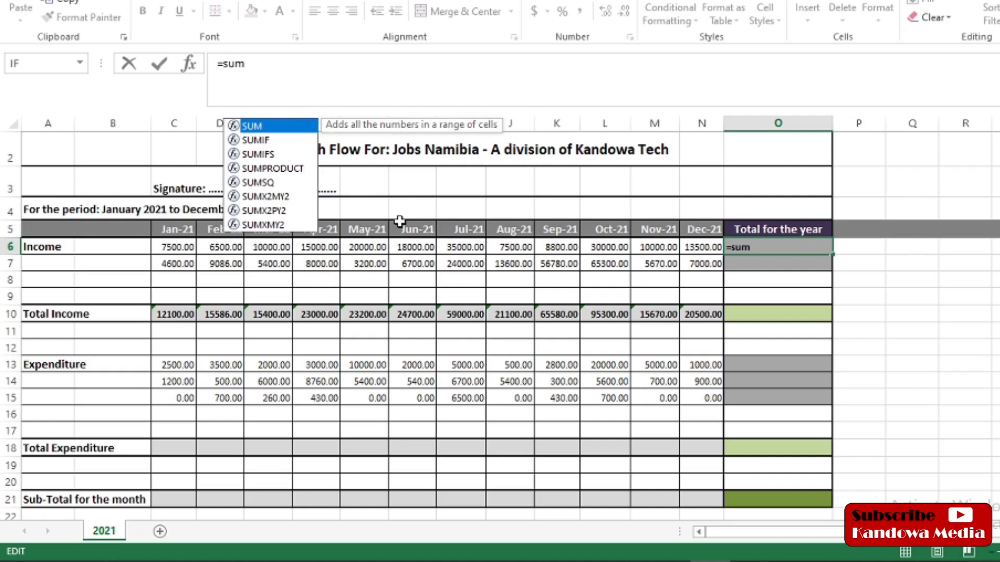
{"action": "type", "text": "("}
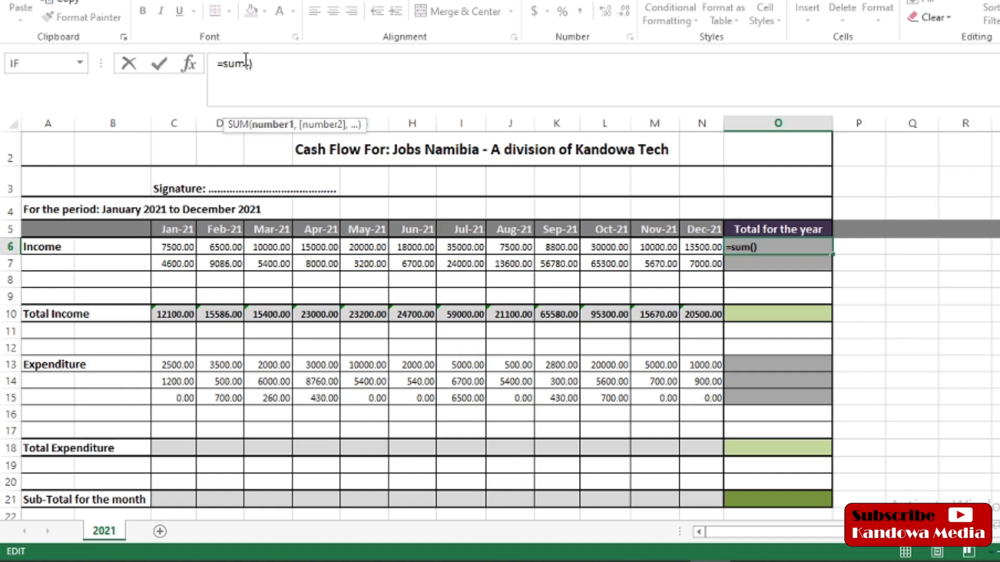
{"action": "left_click", "coordinate": [172, 249]}
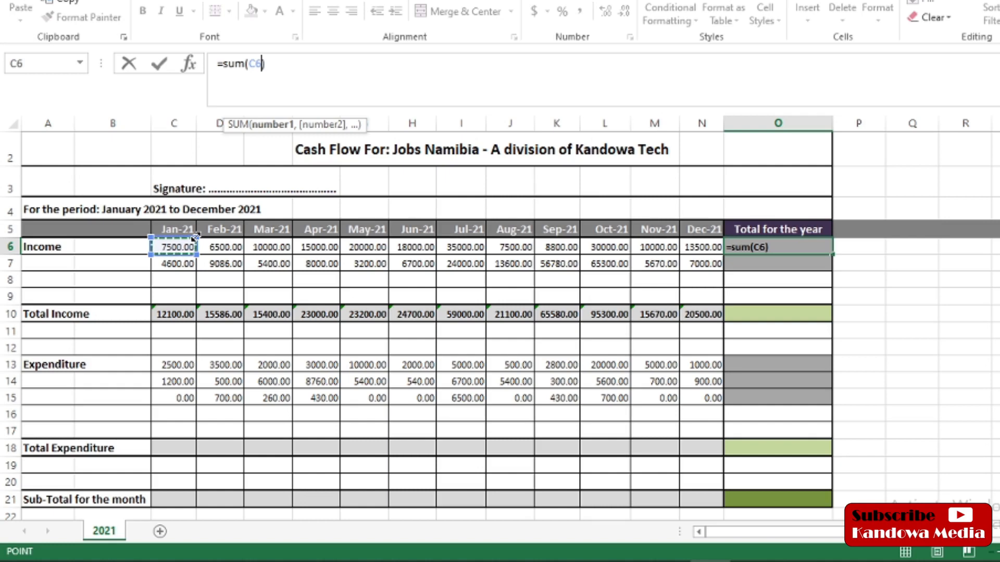
{"action": "left_click_drag", "start_coordinate": [195, 250], "coordinate": [710, 252]}
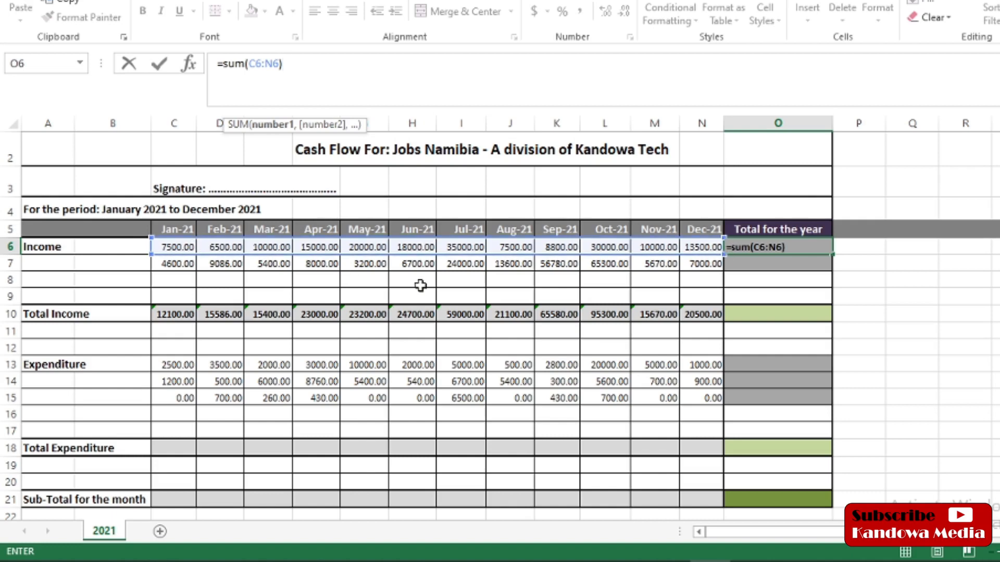
{"action": "key", "text": "Return"}
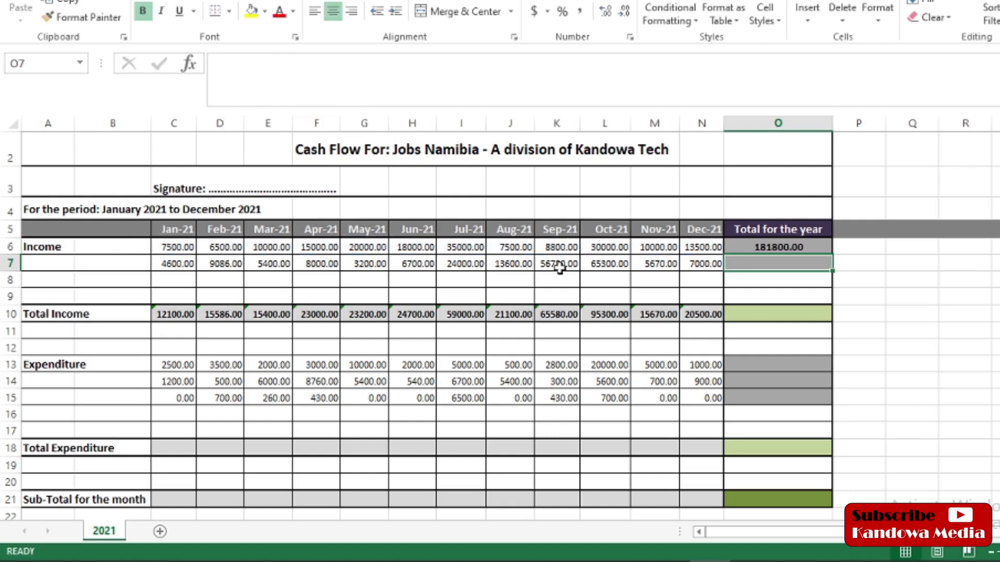
Step: Fill O6's yearly total down to O7, producing =SUM(C7:N7) showing 209336.00
{"action": "left_click", "coordinate": [799, 247]}
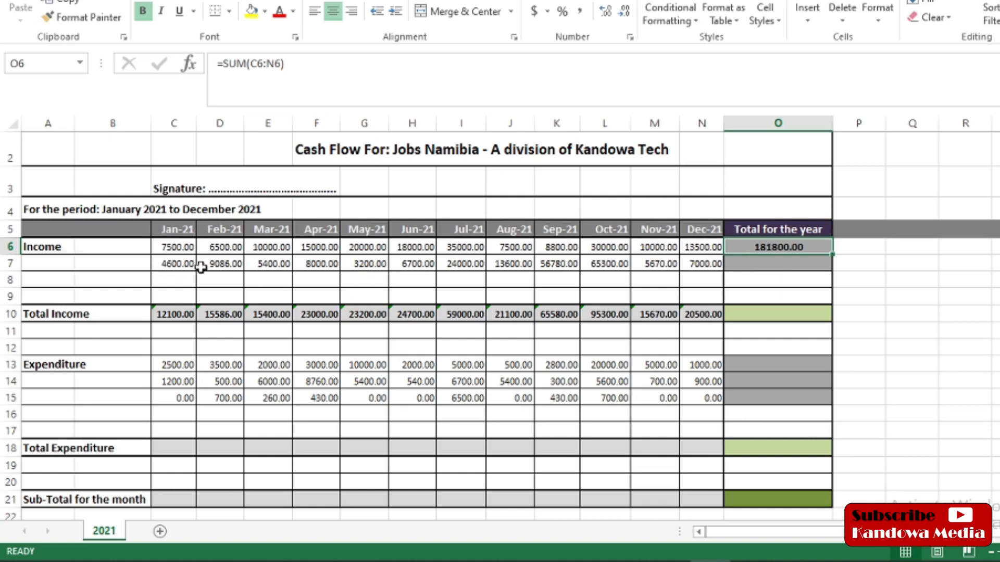
{"action": "left_click", "coordinate": [772, 263]}
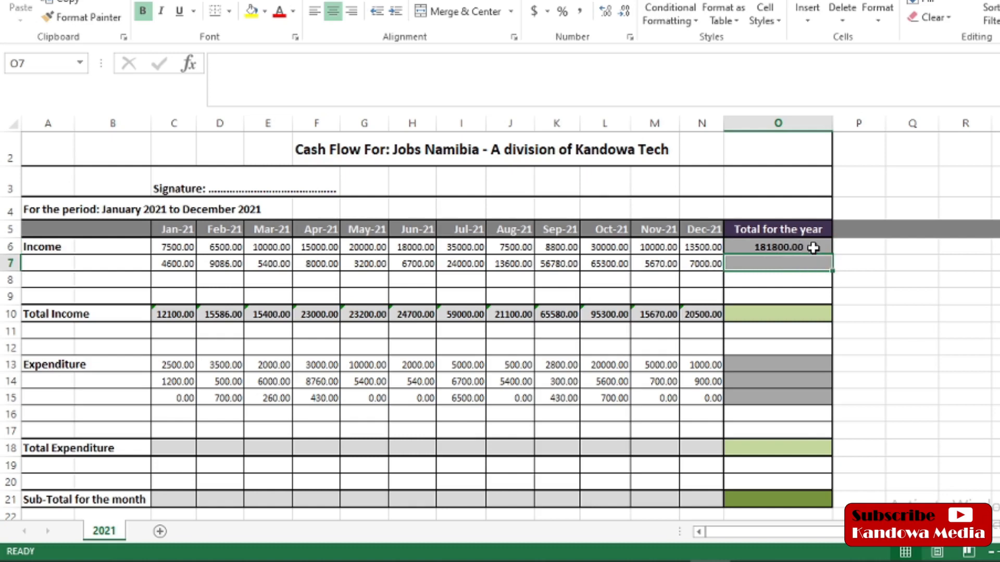
{"action": "left_click", "coordinate": [811, 247]}
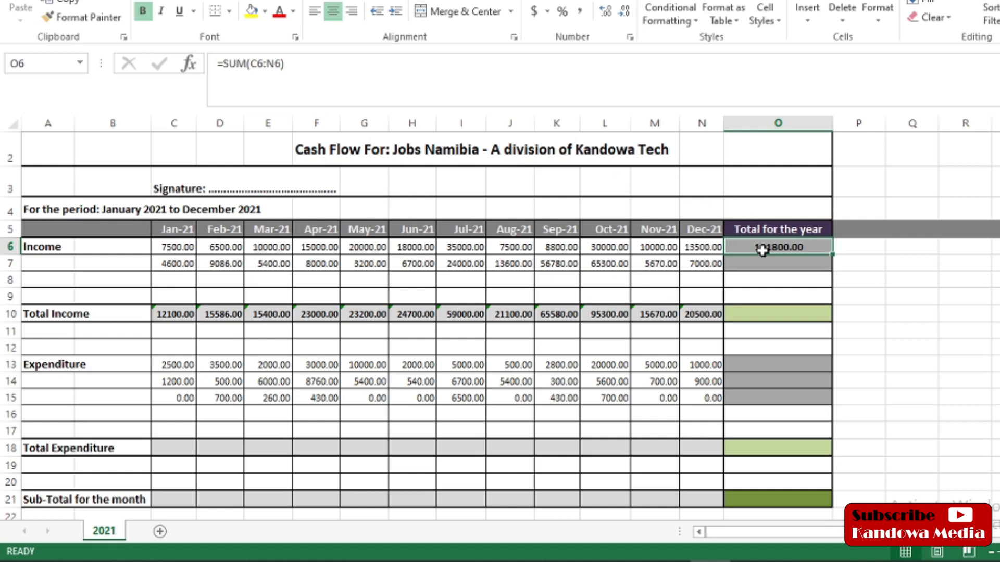
{"action": "left_click", "coordinate": [742, 263]}
{"action": "left_click", "coordinate": [217, 66]}
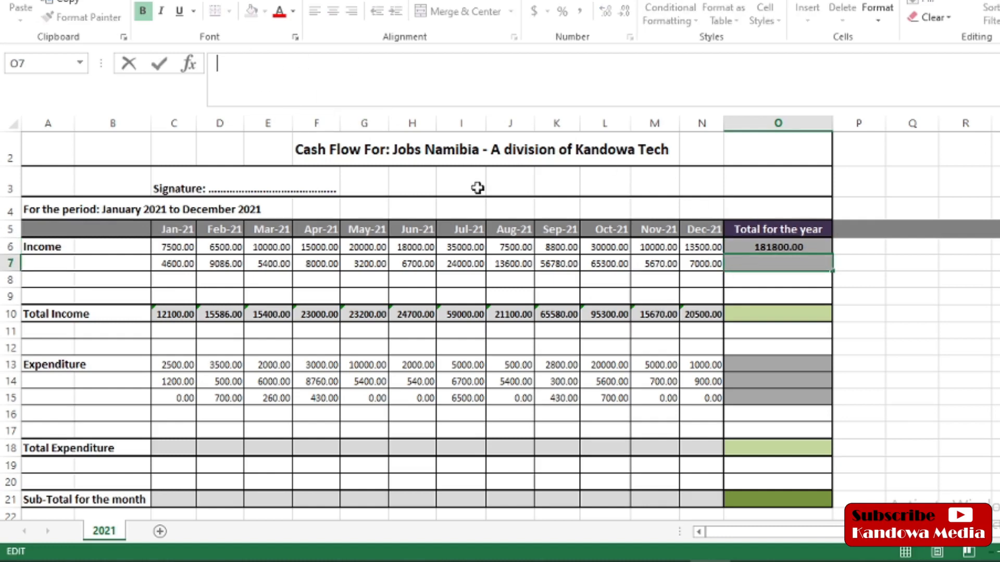
{"action": "left_click", "coordinate": [818, 250]}
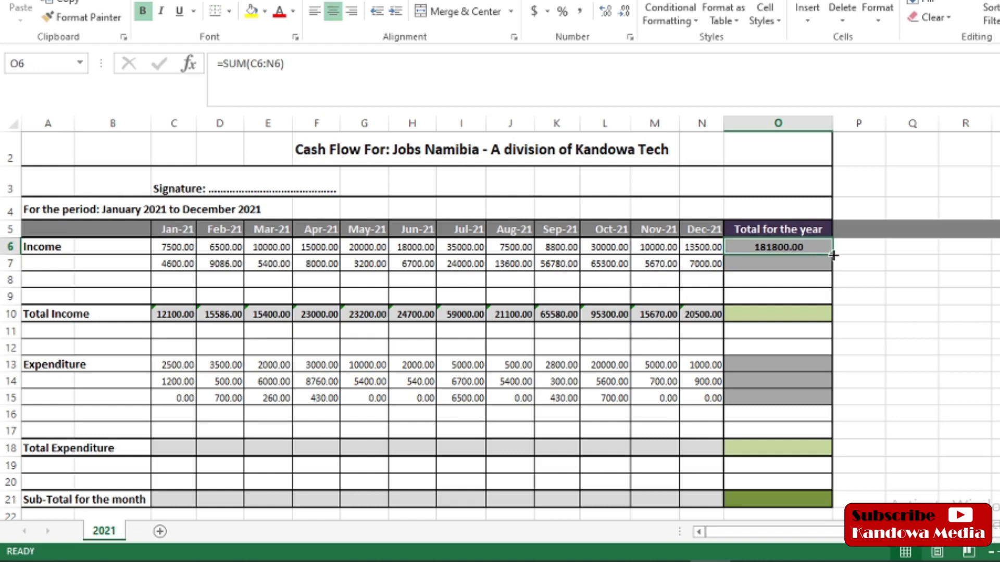
{"action": "left_click_drag", "start_coordinate": [832, 253], "coordinate": [833, 270]}
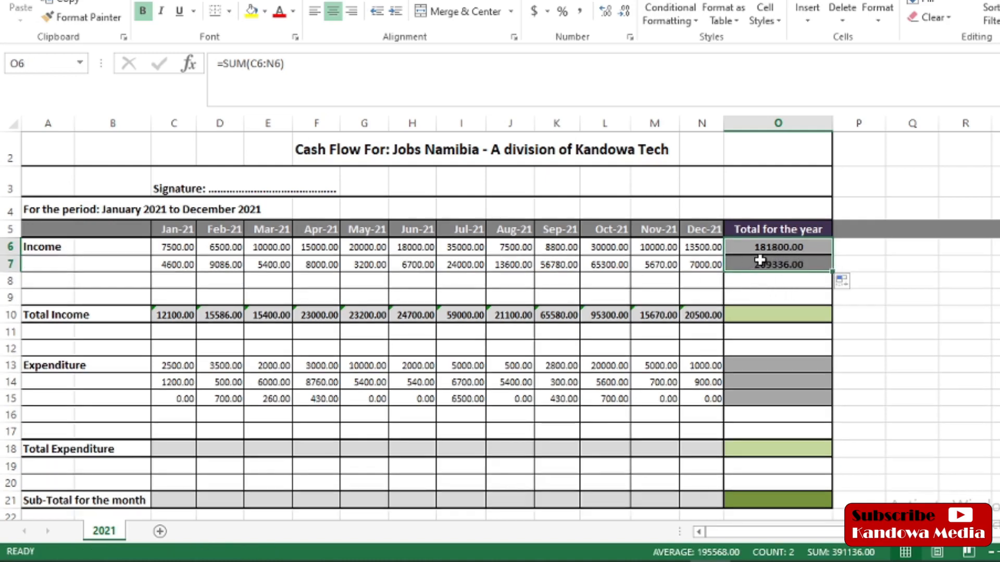
{"action": "left_click", "coordinate": [764, 264]}
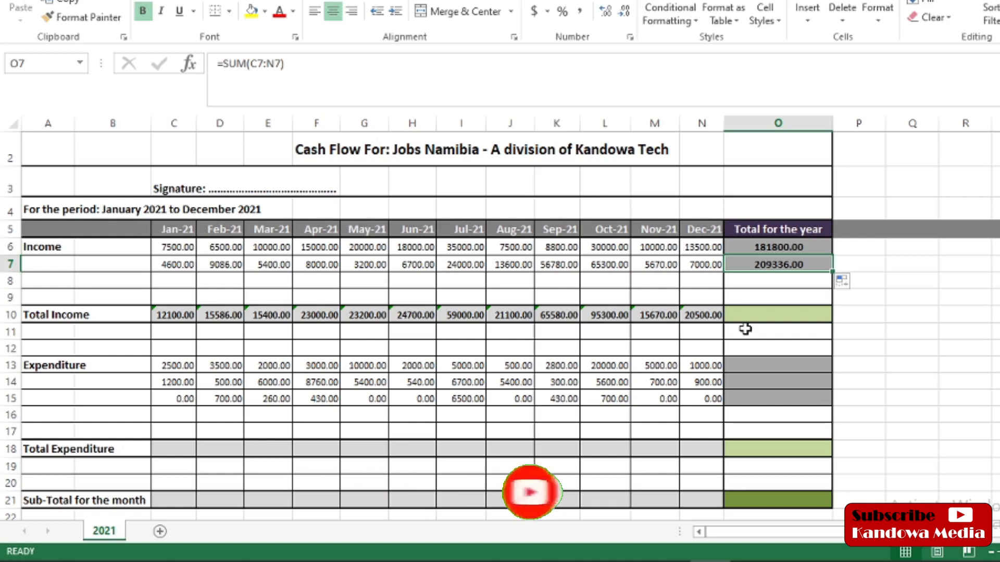
{"action": "left_click", "coordinate": [771, 316]}
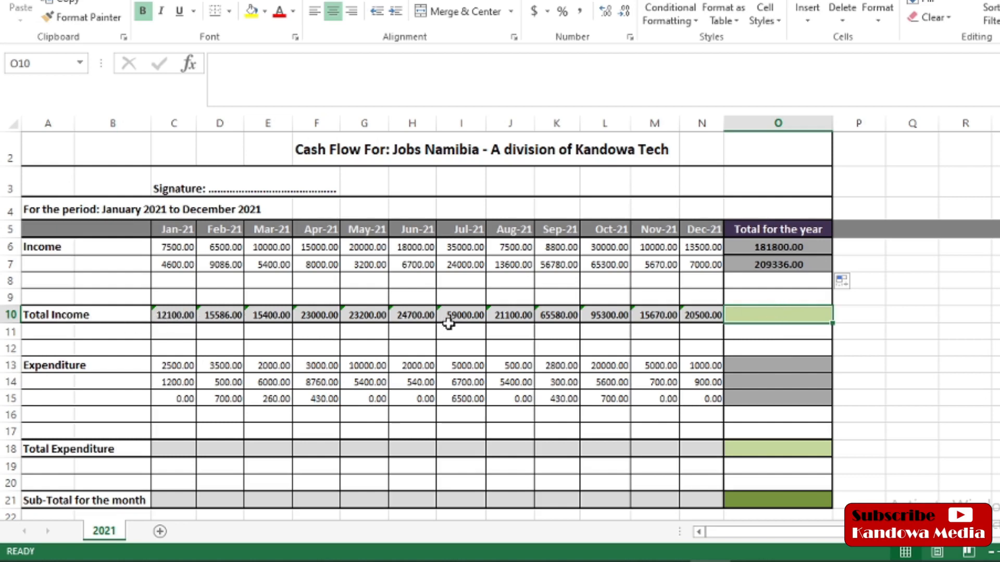
{"action": "left_click", "coordinate": [167, 315]}
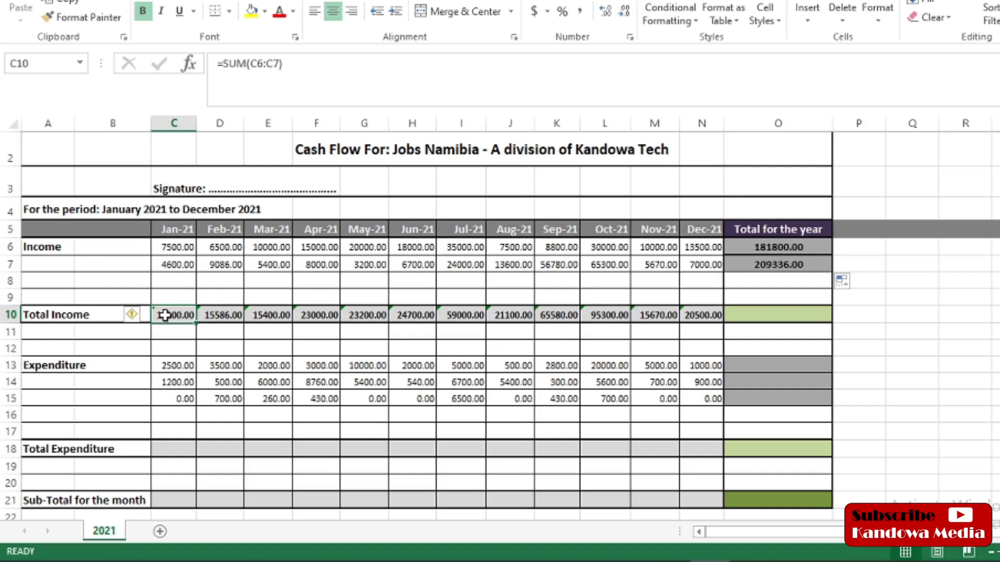
{"action": "left_click", "coordinate": [707, 318]}
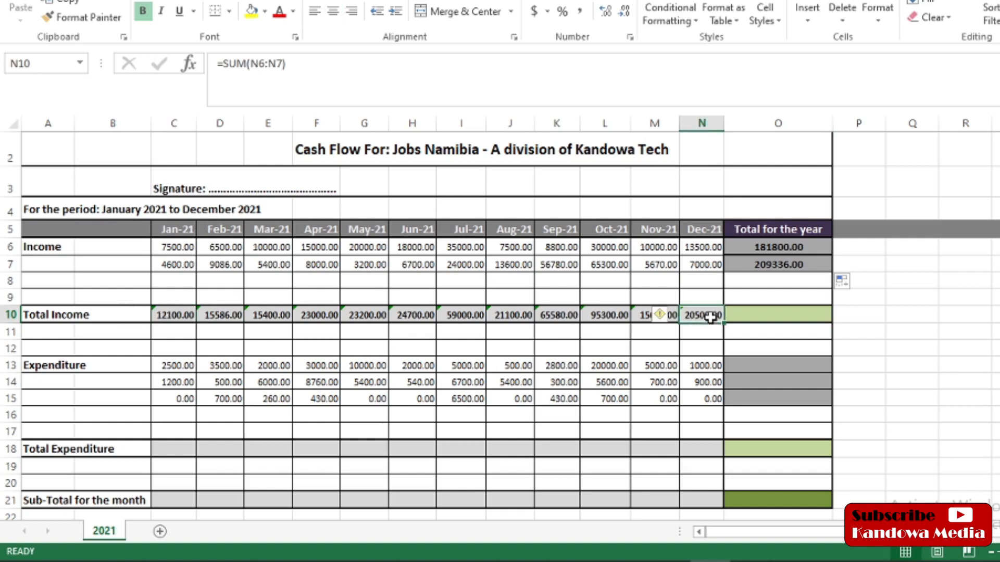
{"action": "left_click", "coordinate": [773, 314]}
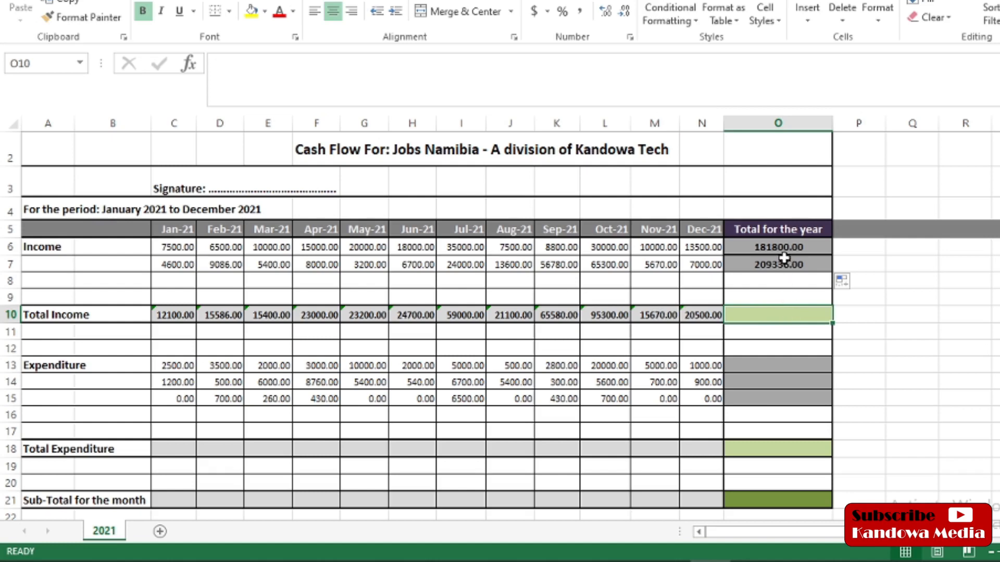
{"action": "left_click", "coordinate": [767, 247]}
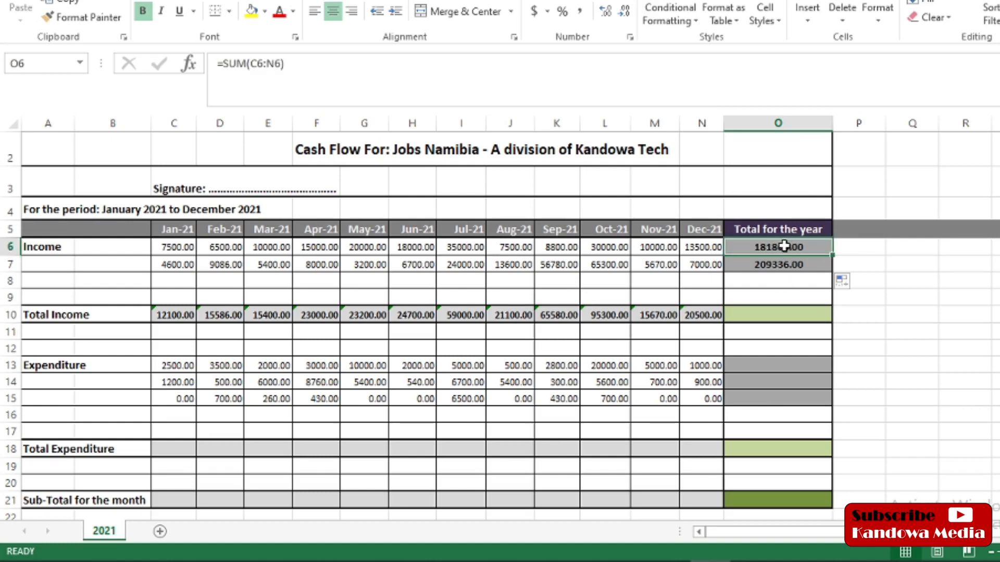
{"action": "left_click", "coordinate": [782, 264]}
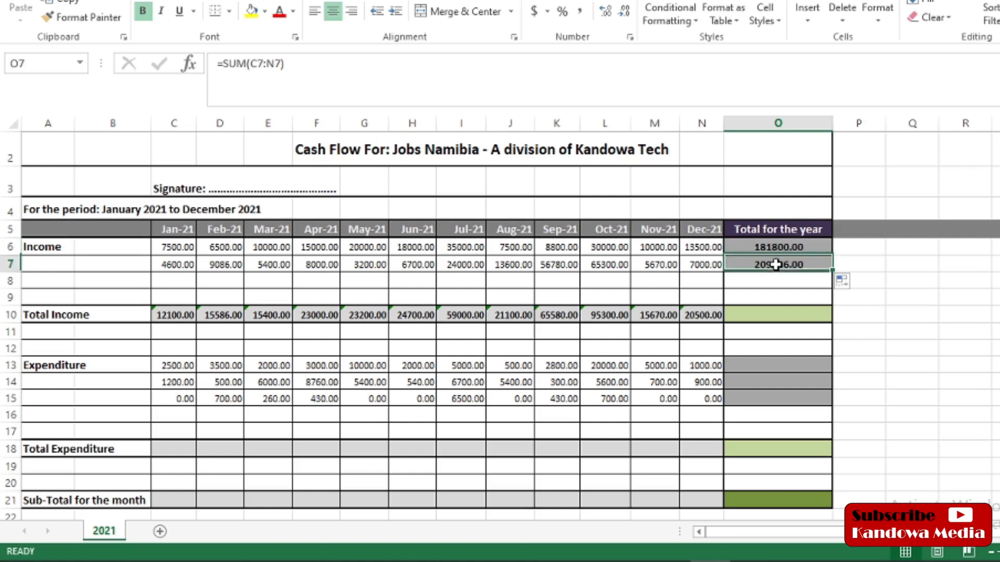
{"action": "left_click", "coordinate": [766, 318]}
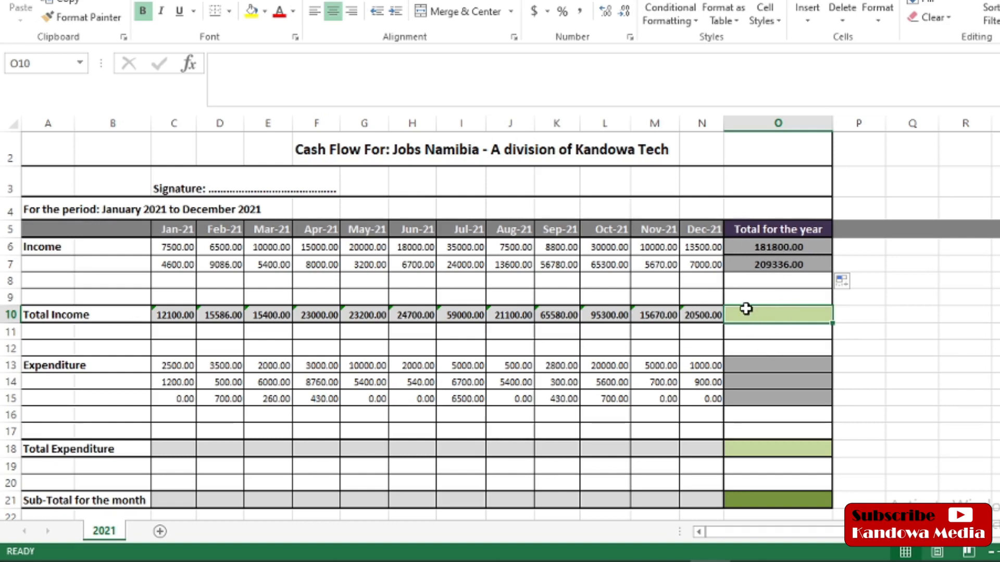
Step: Enter =SUM(C10:N10) in O10 for a Total Income yearly total of 391136.00
{"action": "left_click", "coordinate": [225, 60]}
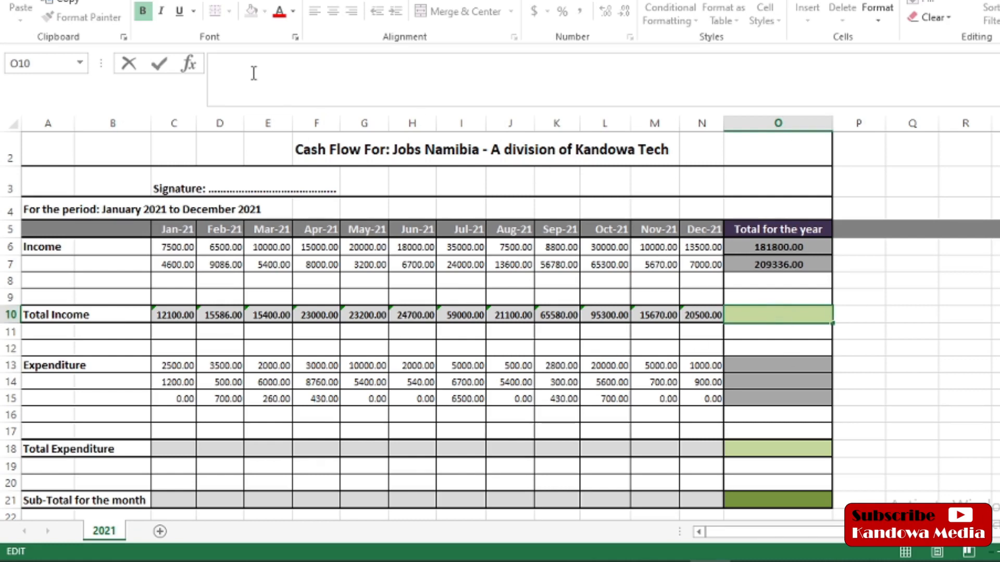
{"action": "type", "text": "="}
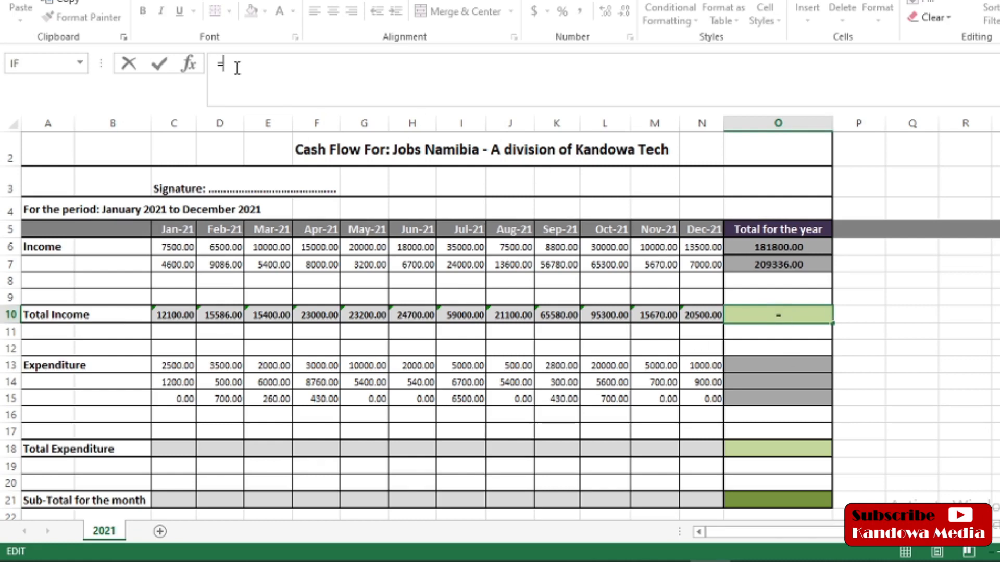
{"action": "type", "text": "sum"}
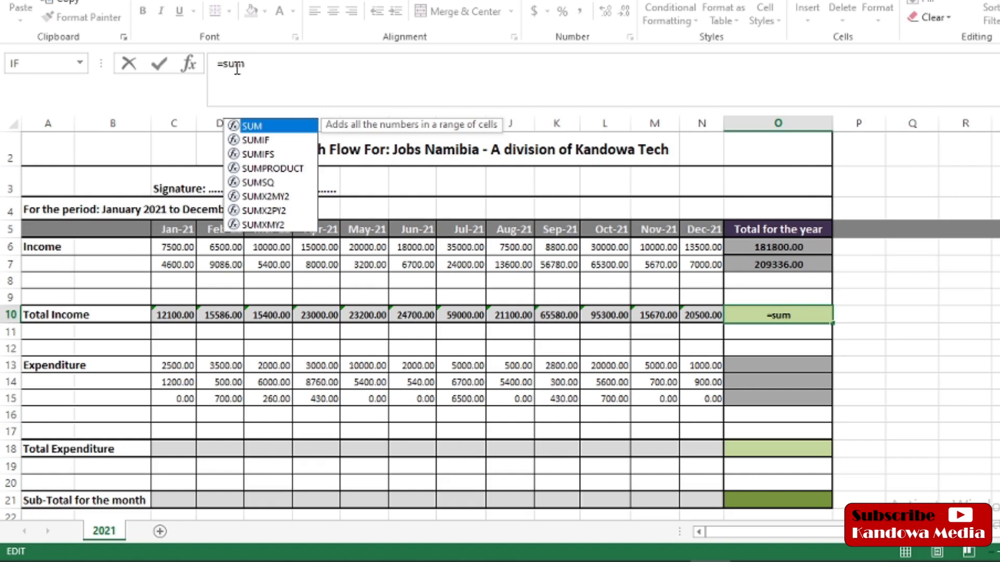
{"action": "type", "text": "()"}
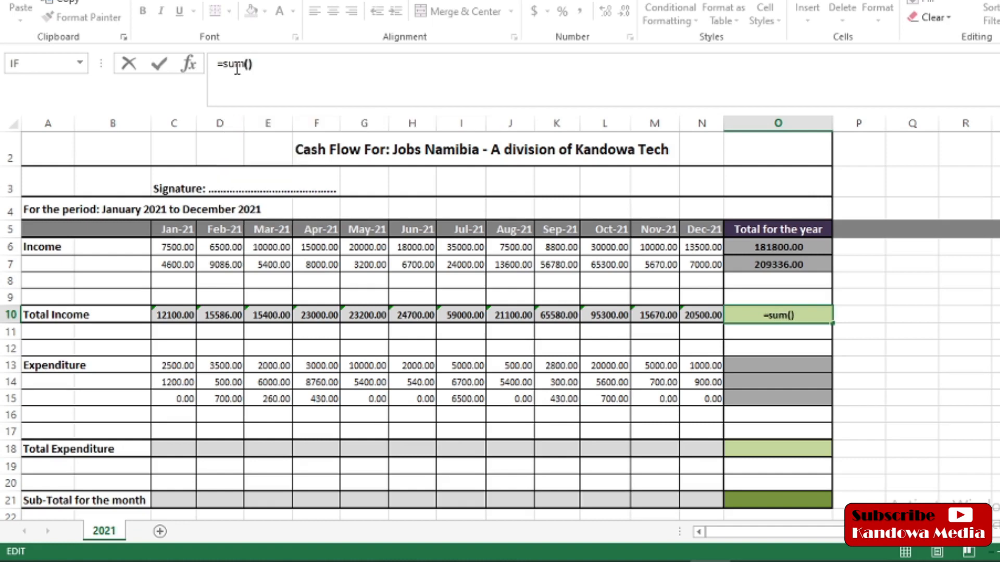
{"action": "left_click", "coordinate": [253, 65]}
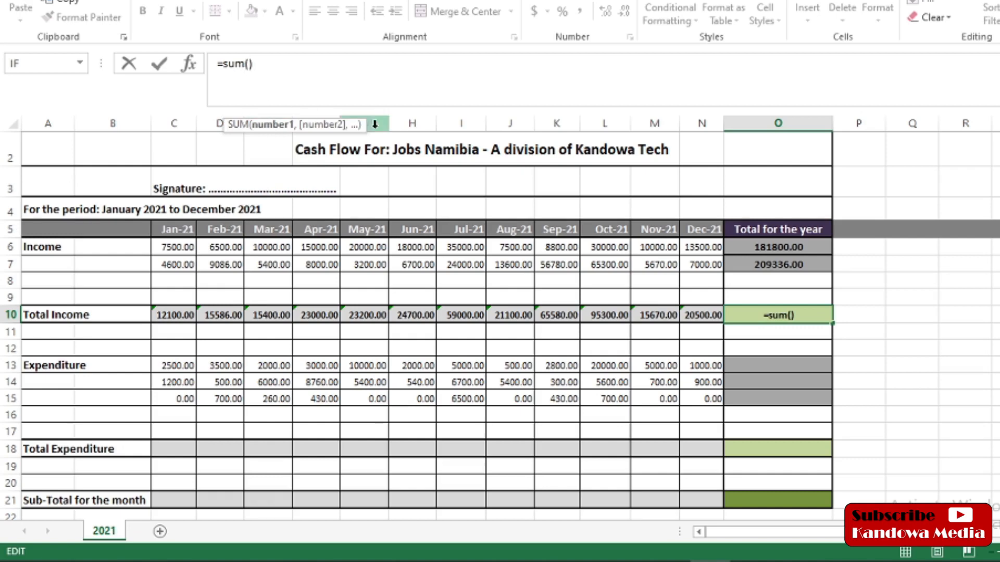
{"action": "left_click", "coordinate": [159, 313]}
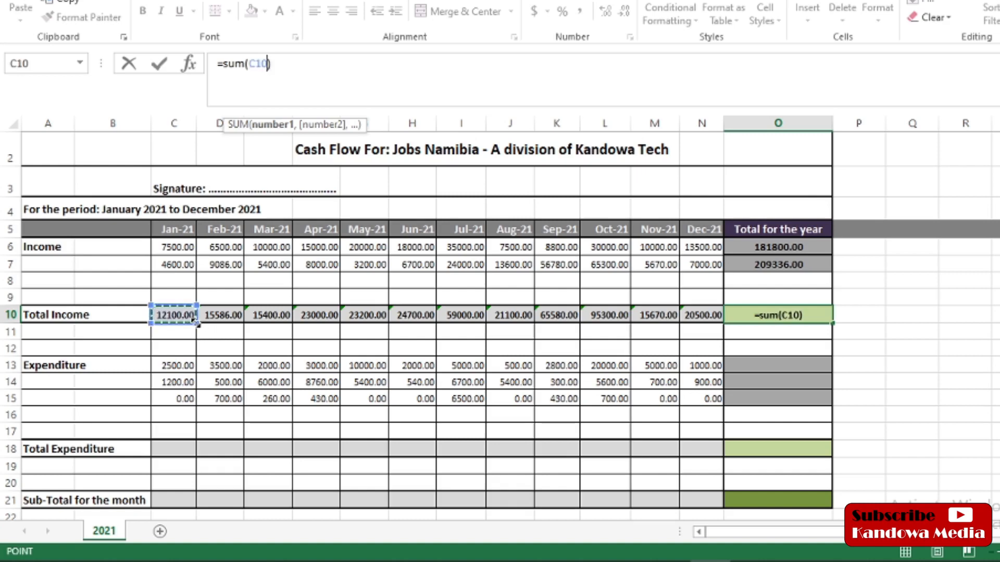
{"action": "left_click_drag", "start_coordinate": [195, 321], "coordinate": [716, 323]}
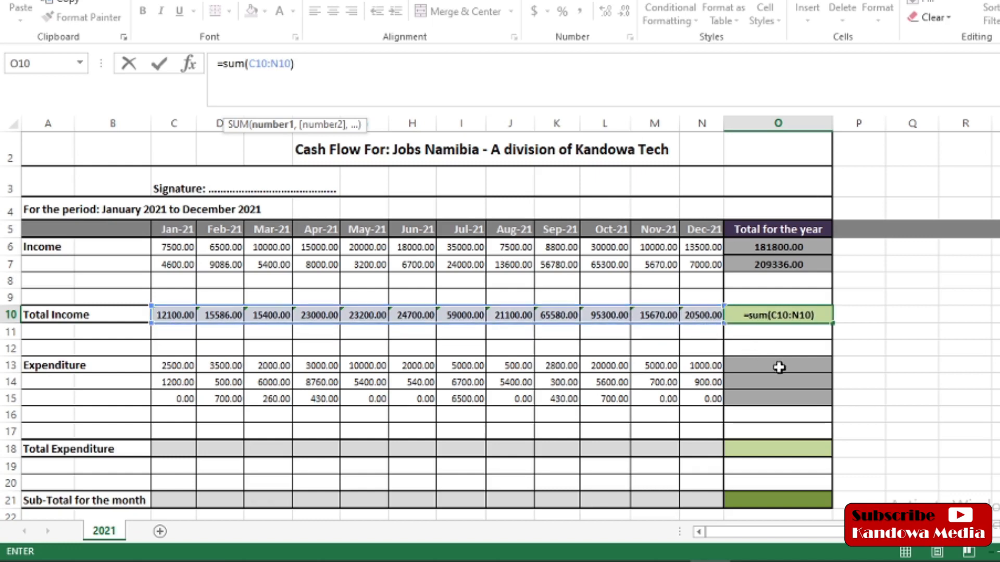
{"action": "key", "text": "Return"}
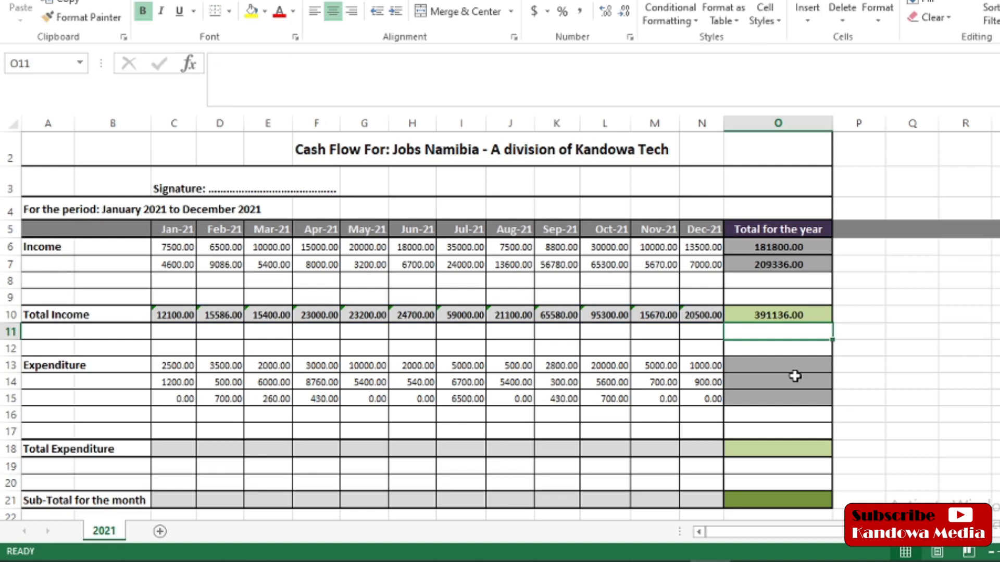
{"action": "left_click", "coordinate": [776, 313]}
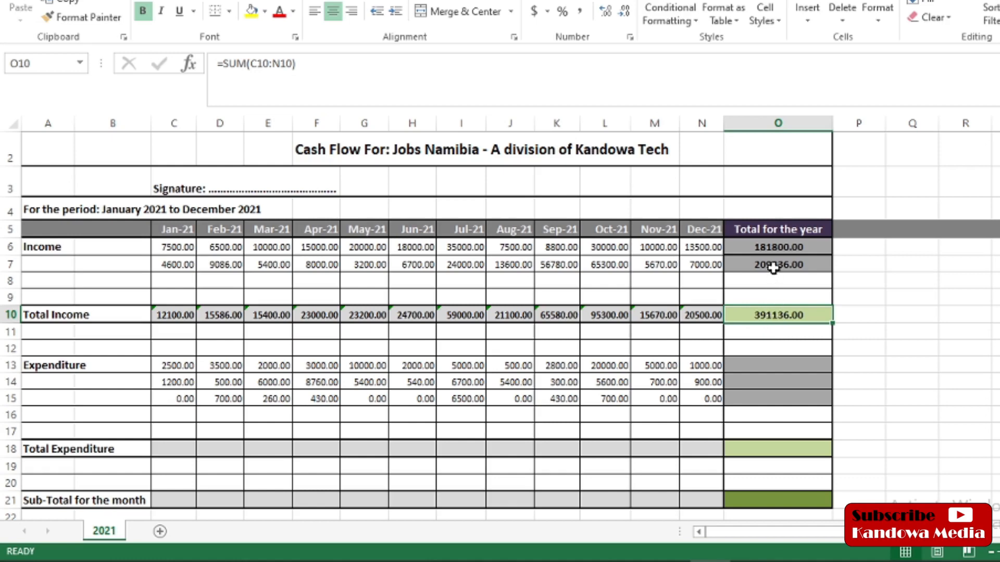
{"action": "left_click", "coordinate": [779, 247]}
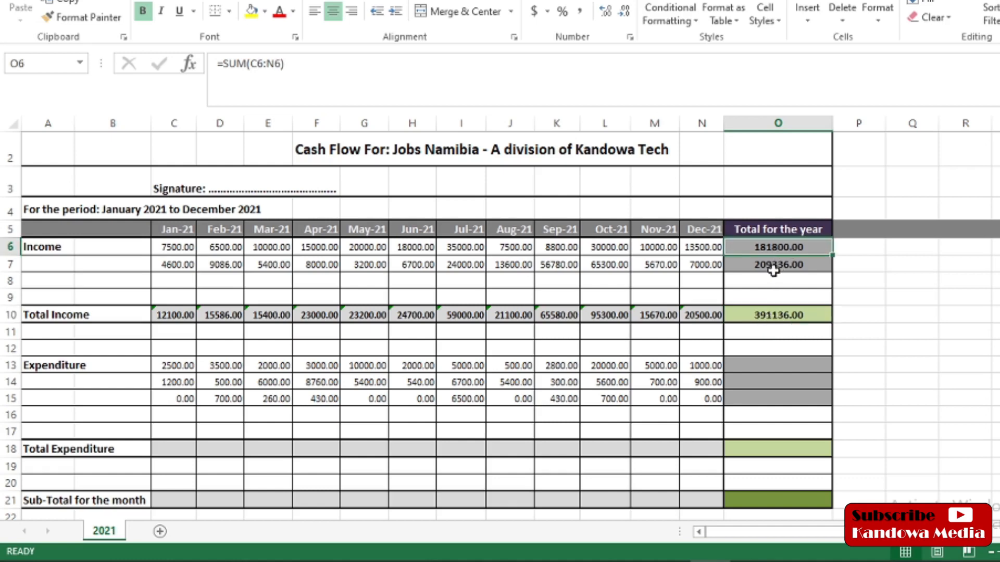
{"action": "left_click", "coordinate": [775, 269]}
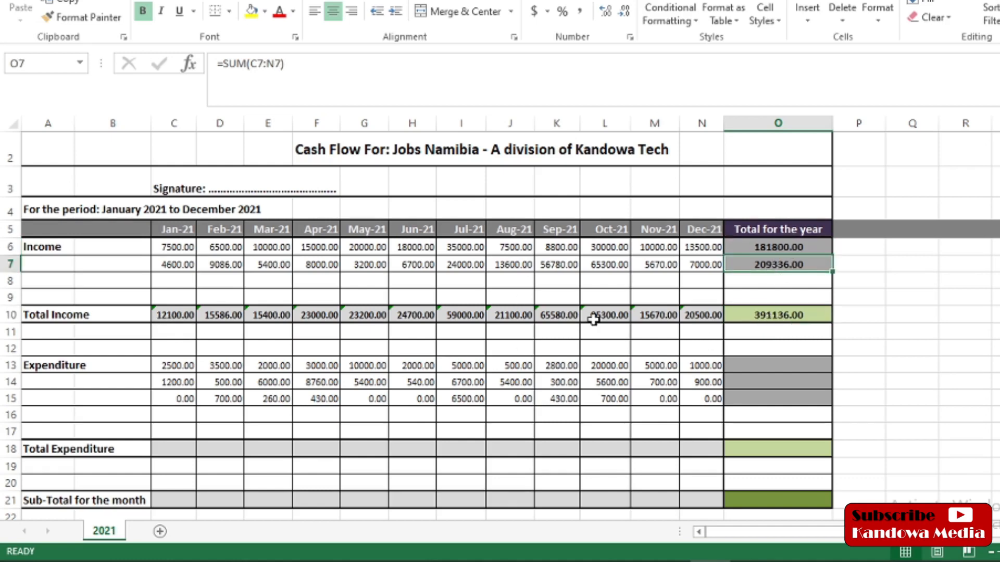
{"action": "left_click", "coordinate": [778, 314]}
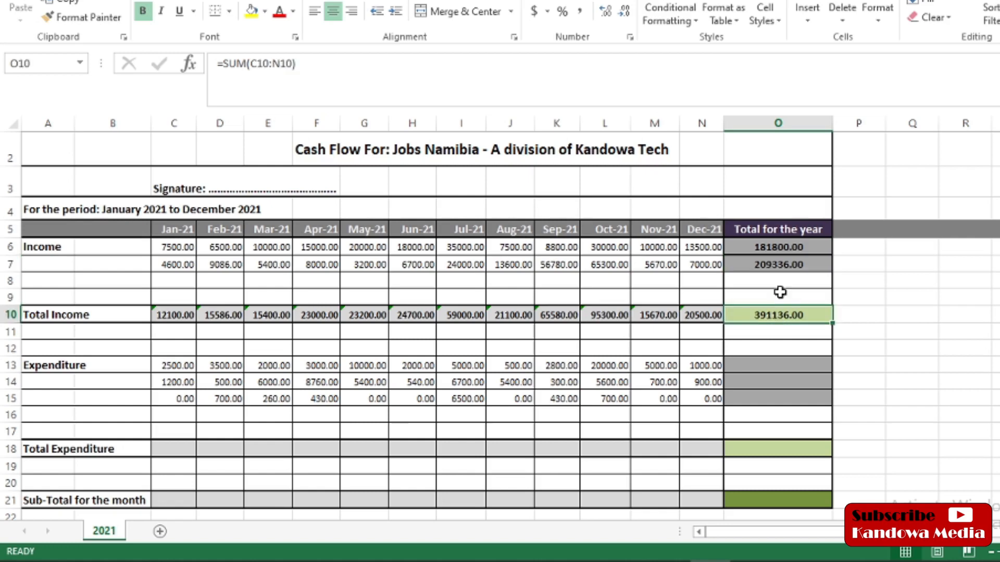
{"action": "left_click", "coordinate": [776, 248]}
{"action": "left_click", "coordinate": [776, 263]}
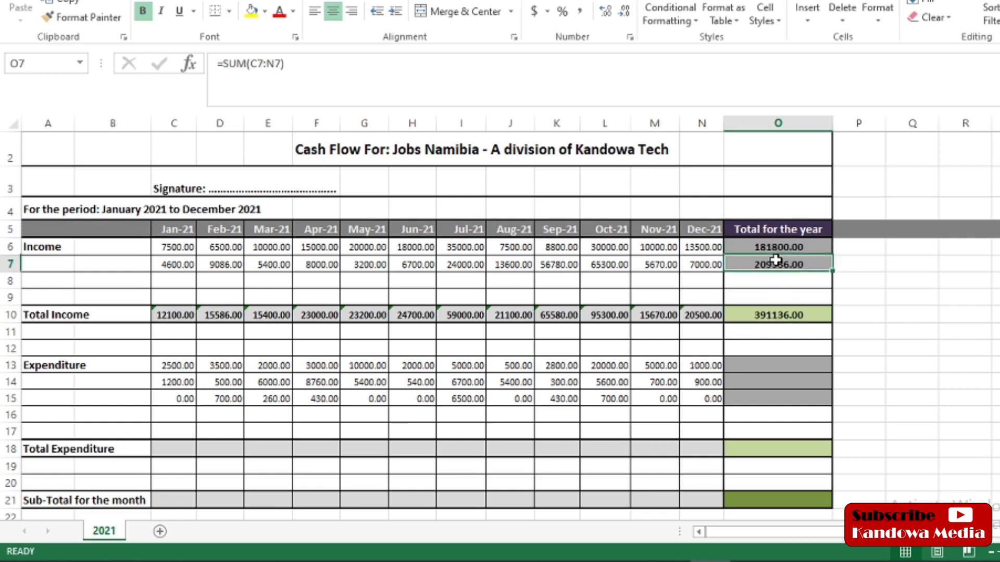
{"action": "left_click", "coordinate": [770, 316]}
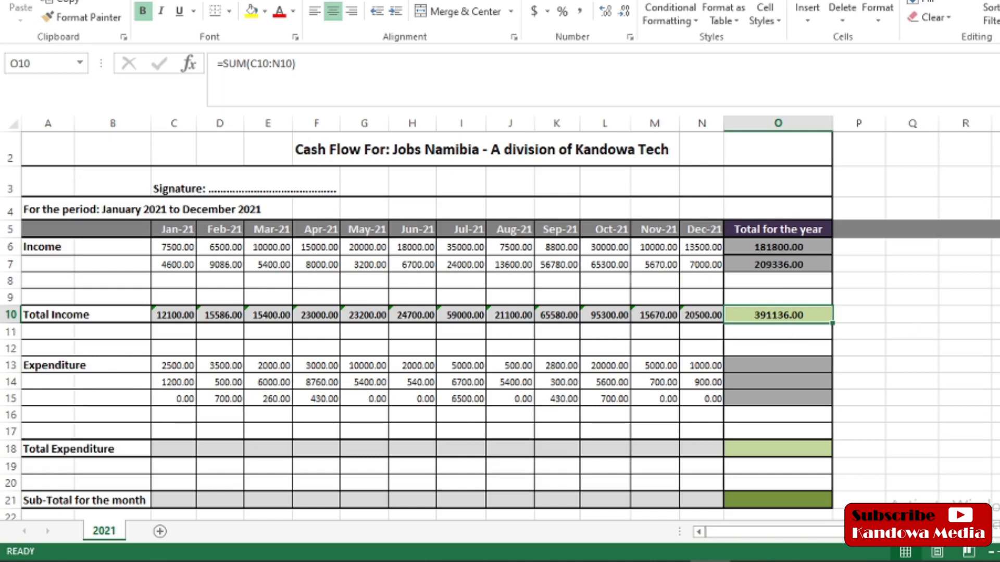
{"action": "scroll", "coordinate": [500, 325], "scroll_direction": "down", "scroll_amount": 1}
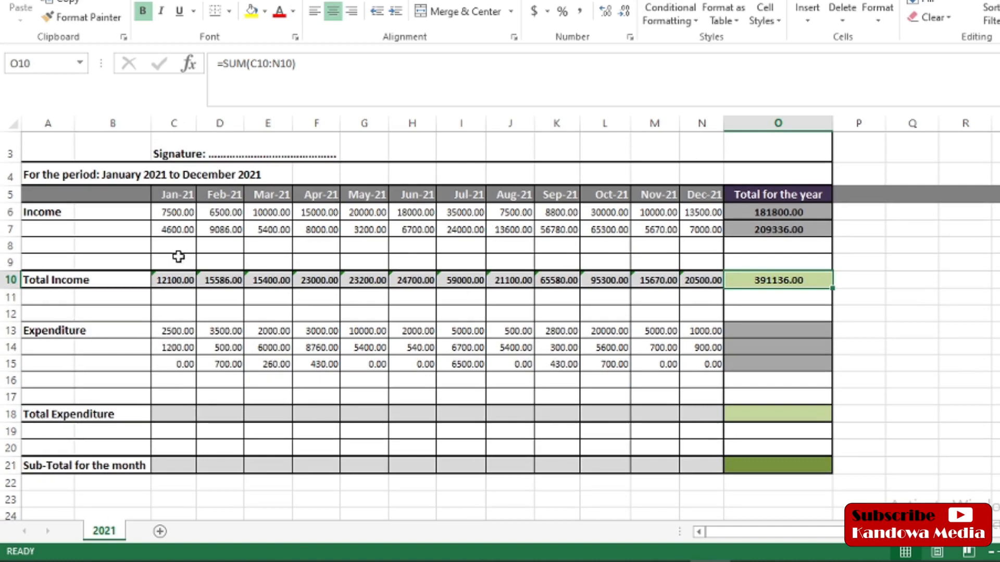
{"action": "left_click", "coordinate": [174, 332]}
{"action": "left_click", "coordinate": [174, 345]}
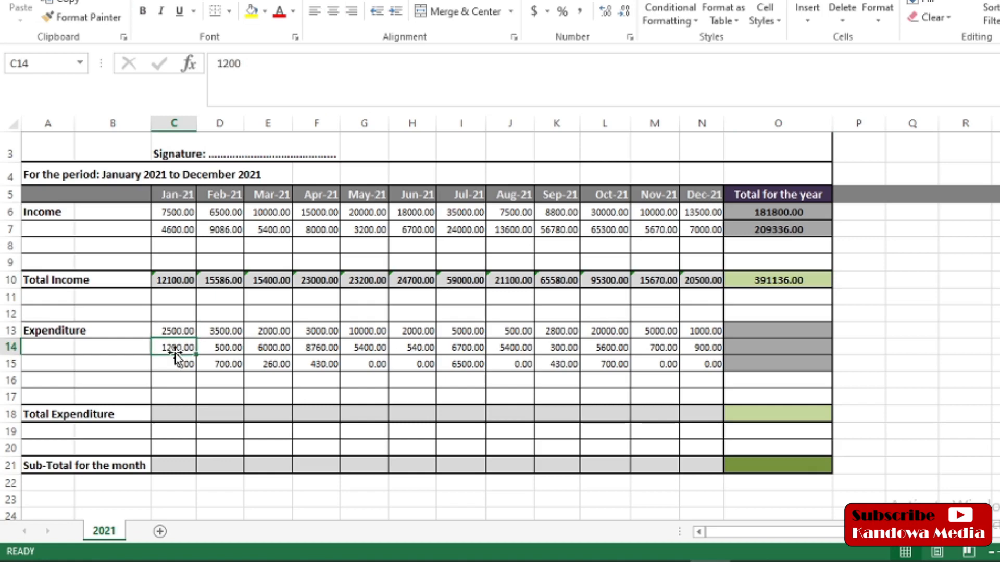
{"action": "left_click", "coordinate": [174, 363]}
{"action": "left_click", "coordinate": [163, 416]}
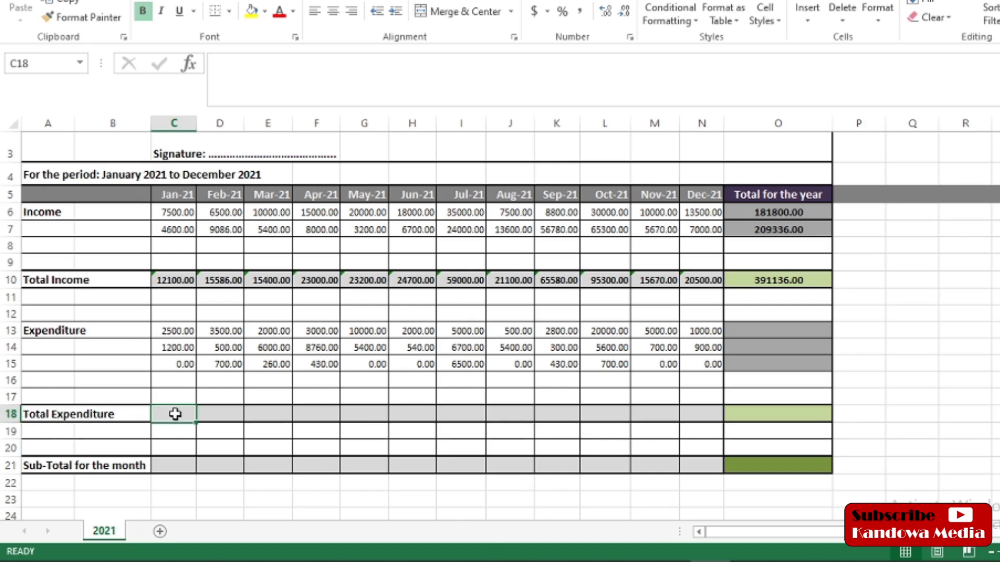
Step: Enter =SUM(C13:C15) in C18 so January's Total Expenditure shows 3700.00
{"action": "left_click", "coordinate": [222, 63]}
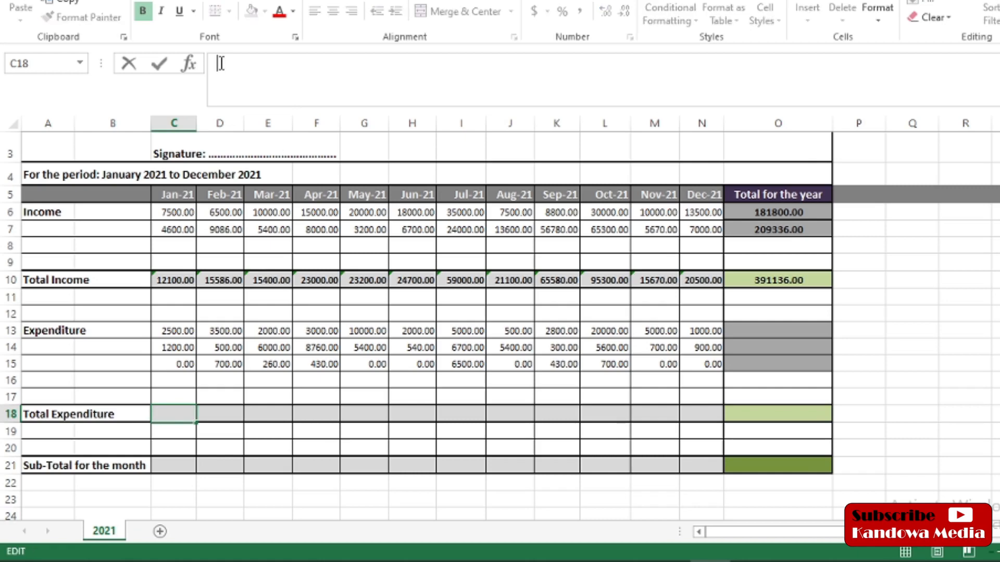
{"action": "type", "text": "="}
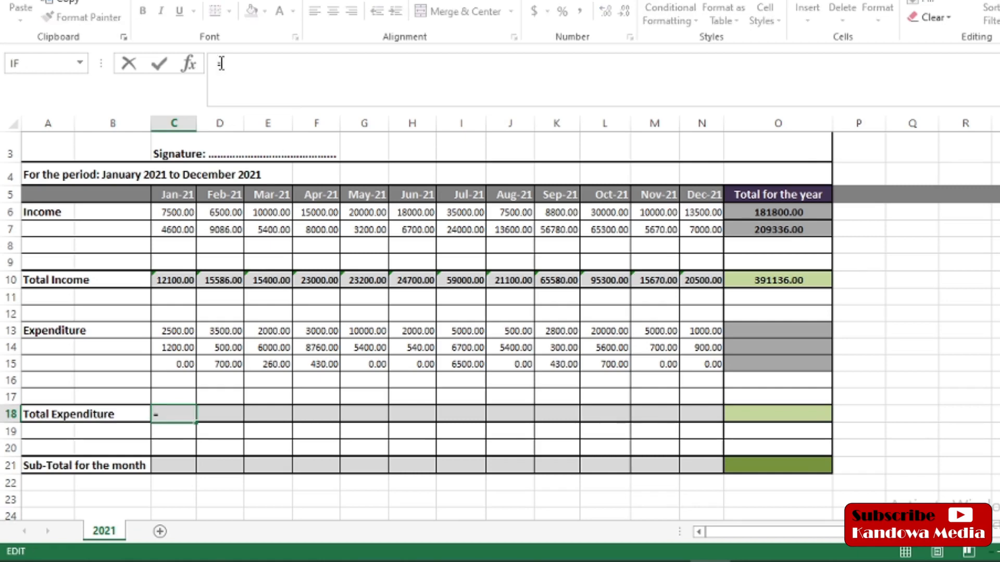
{"action": "type", "text": "sum("}
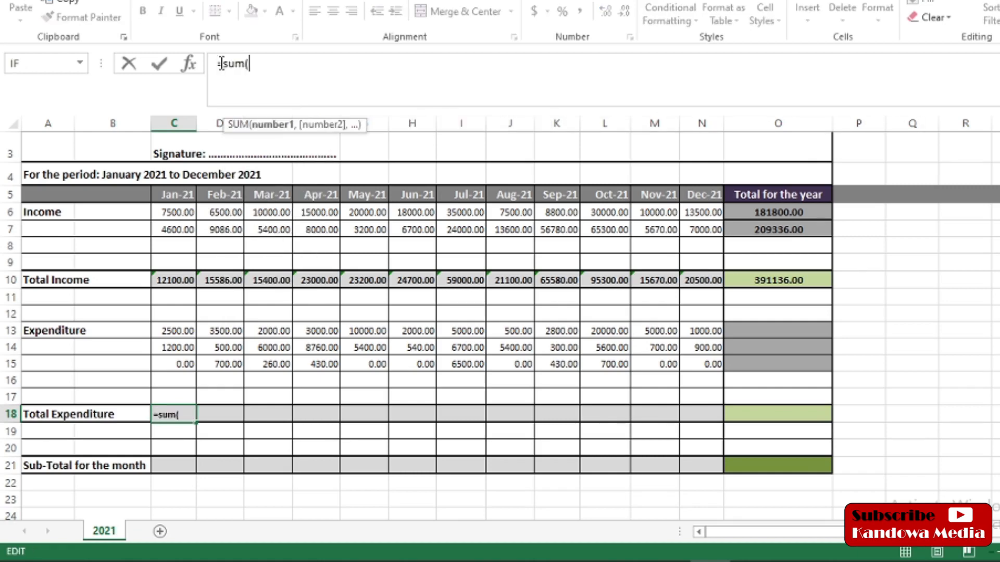
{"action": "left_click", "coordinate": [250, 64]}
{"action": "left_click", "coordinate": [171, 332]}
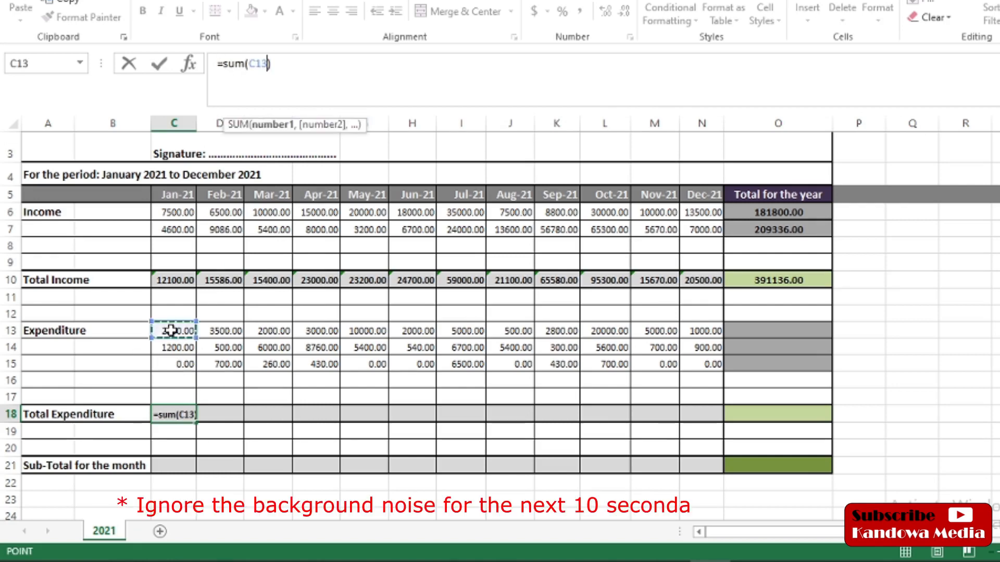
{"action": "left_click_drag", "start_coordinate": [193, 336], "coordinate": [193, 367]}
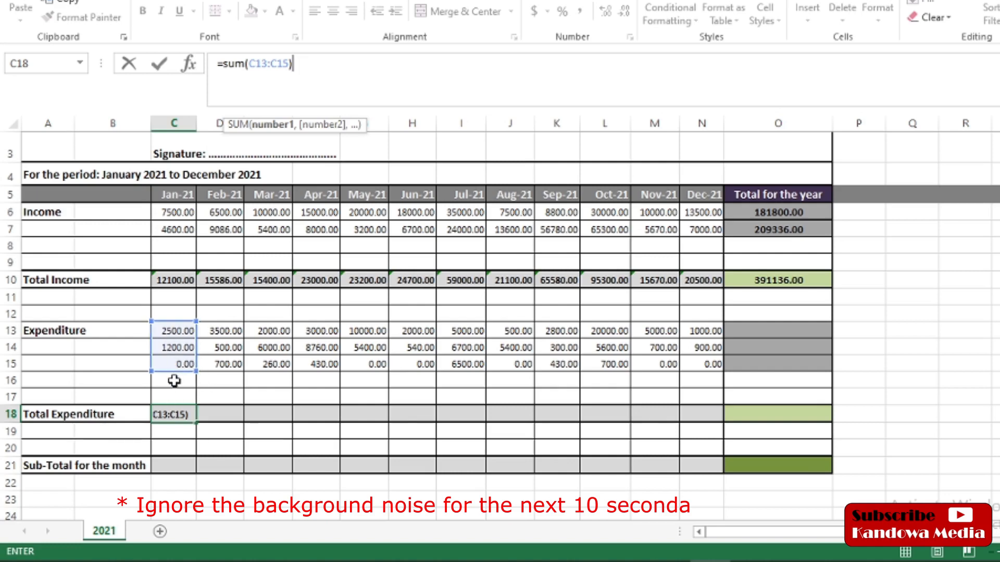
{"action": "key", "text": "Return"}
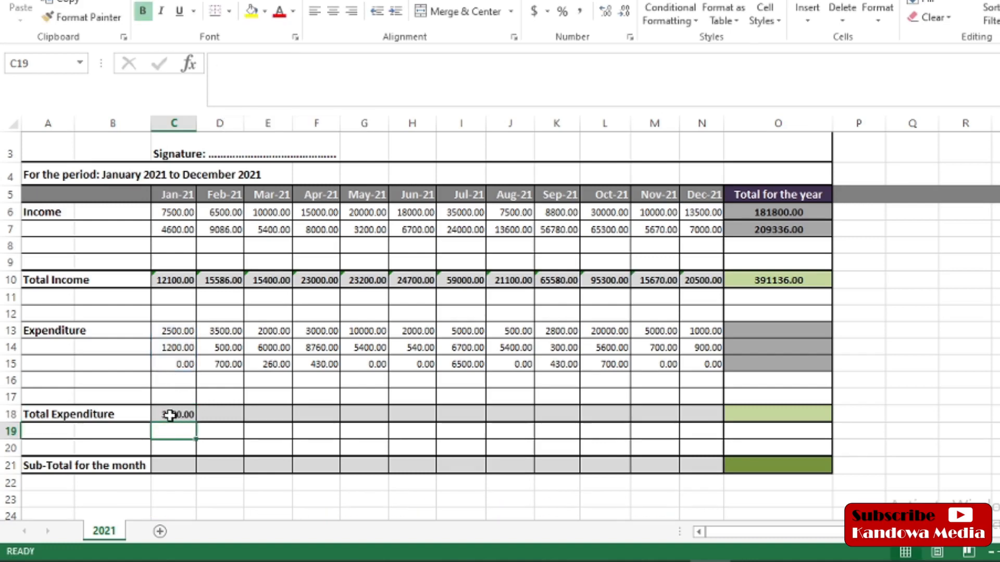
Step: Review the Feb-21 expenditure values and its empty total, then return to C18
{"action": "left_click", "coordinate": [223, 330]}
{"action": "left_click", "coordinate": [224, 347]}
{"action": "left_click", "coordinate": [224, 363]}
{"action": "left_click", "coordinate": [220, 416]}
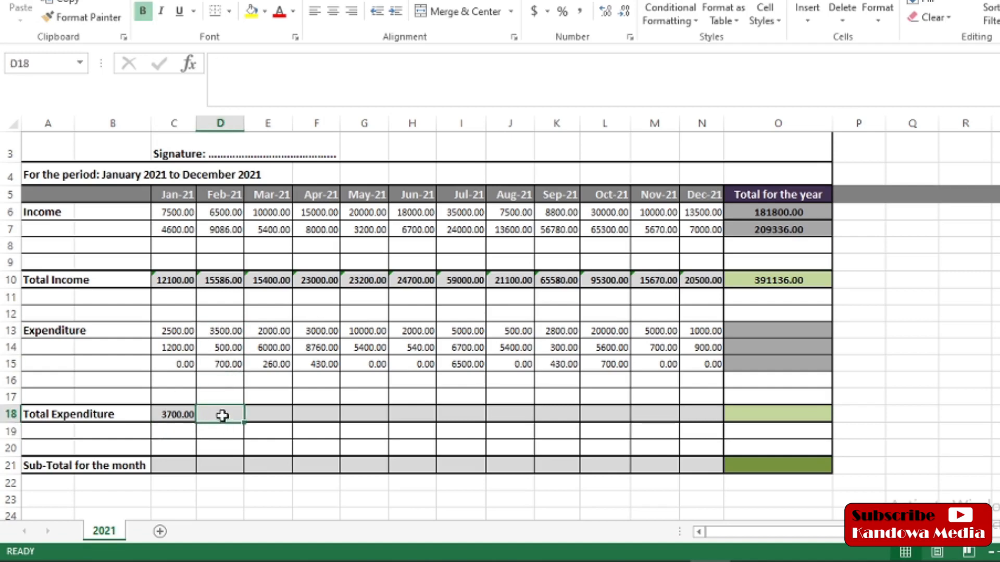
{"action": "left_click", "coordinate": [166, 413]}
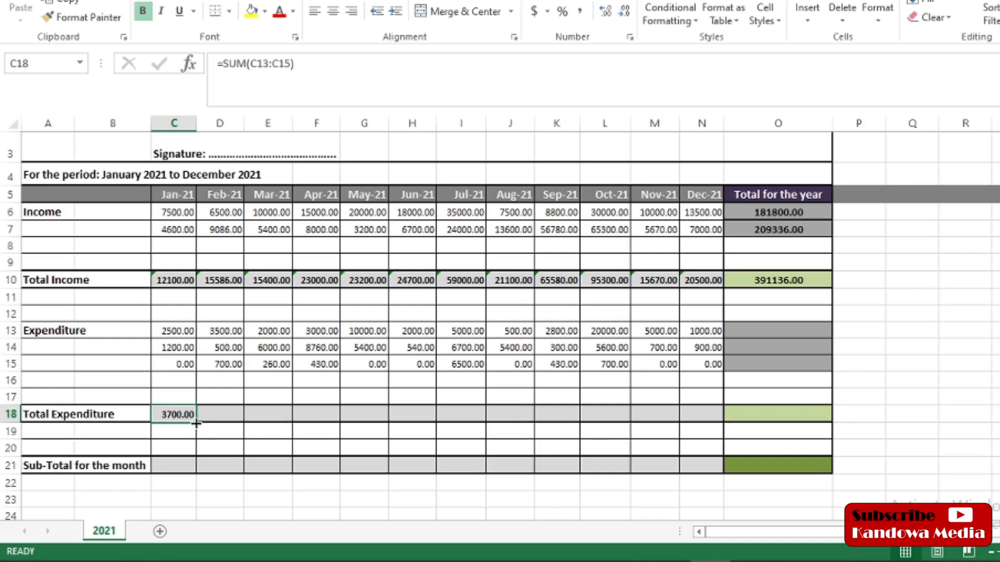
Step: Fill C18's SUM formula right to N18, giving expenditure totals from 4700.00 to 1900.00
{"action": "left_click_drag", "start_coordinate": [196, 423], "coordinate": [713, 423]}
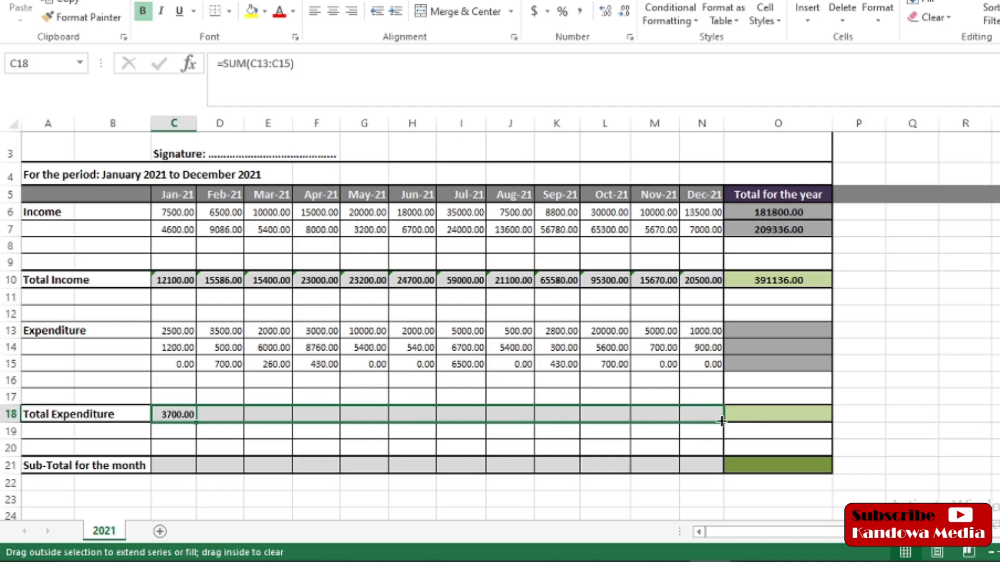
{"action": "left_click_drag", "start_coordinate": [721, 421], "coordinate": [722, 421]}
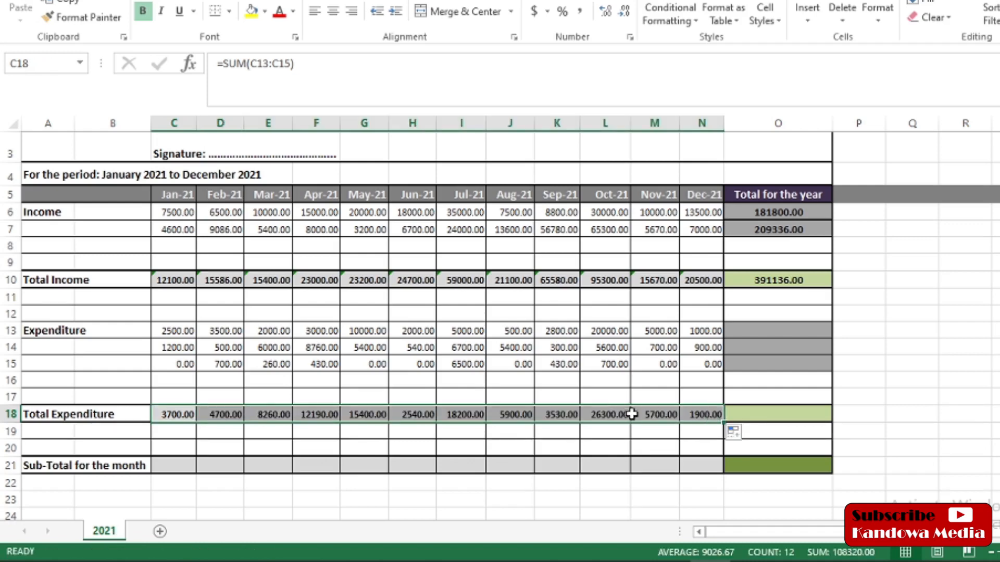
{"action": "left_click", "coordinate": [214, 415]}
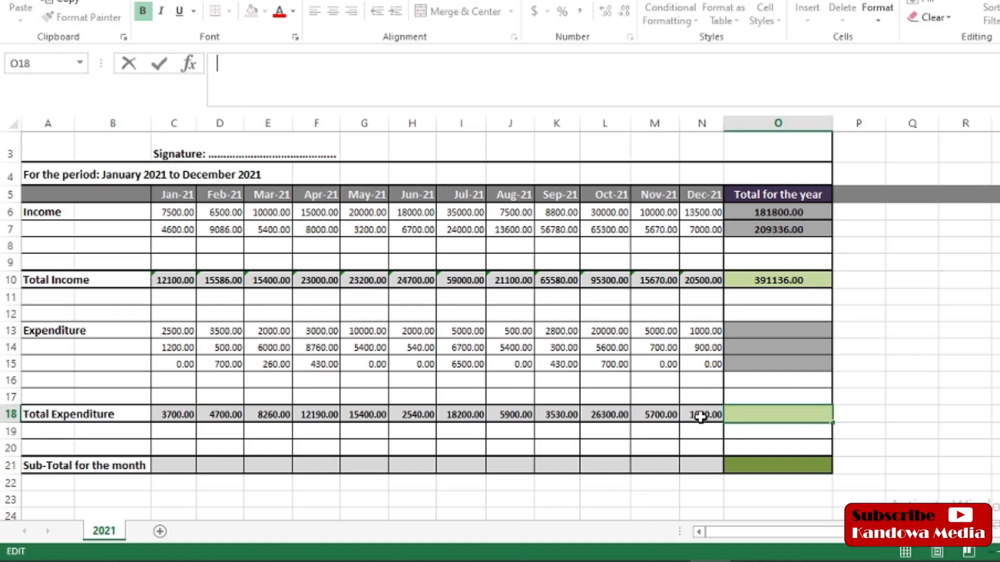
Step: Inspect the second expenditure row's sum and pick a yearly expenditure total cell
{"action": "left_click", "coordinate": [748, 327]}
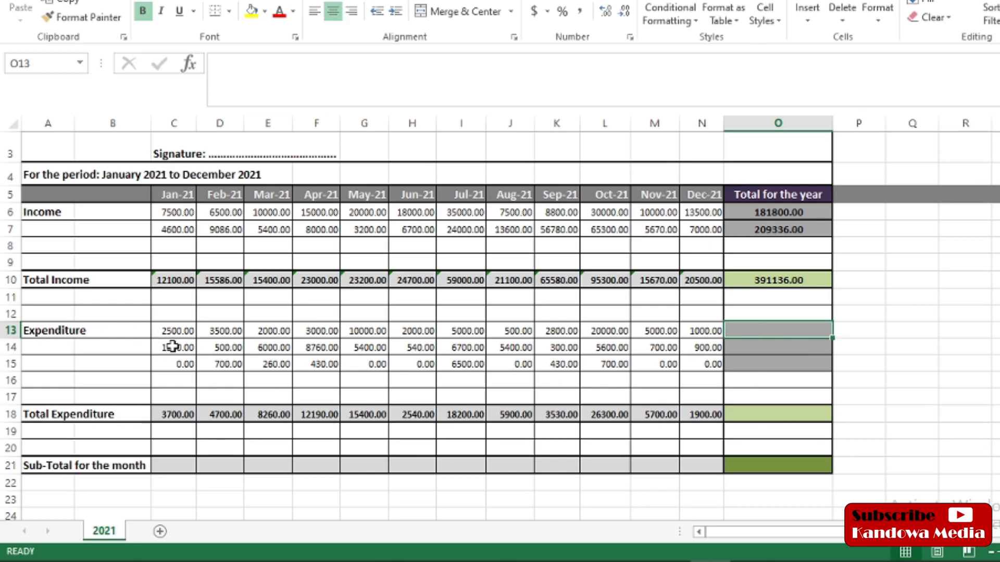
{"action": "left_click", "coordinate": [4, 348]}
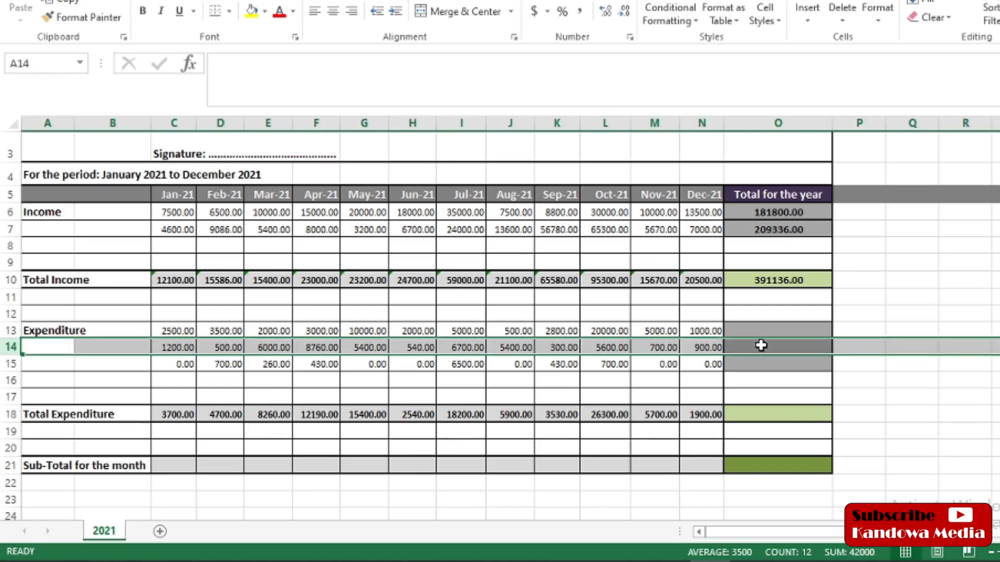
{"action": "left_click", "coordinate": [568, 377]}
{"action": "left_click", "coordinate": [791, 365]}
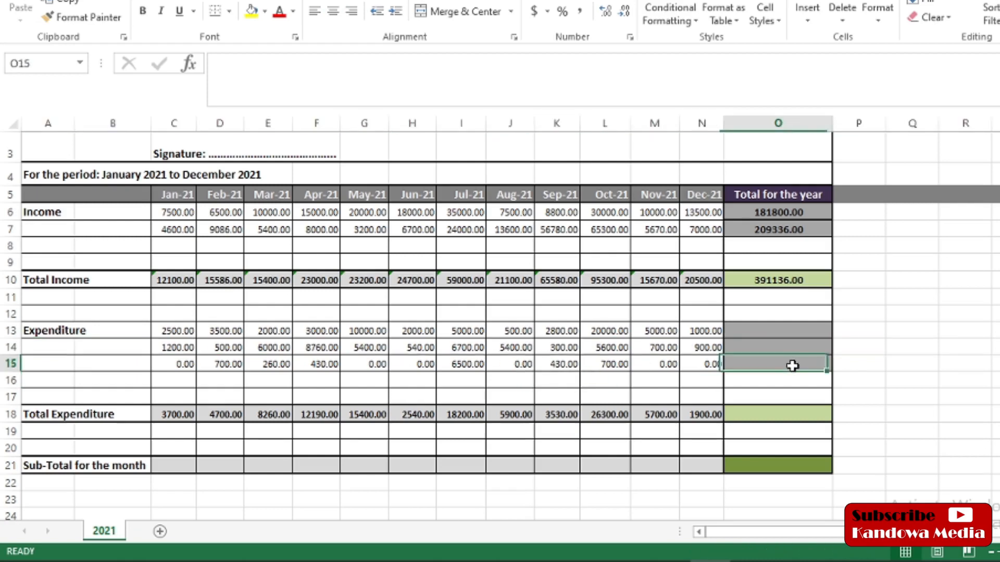
Step: Enter =SUM(C13:N13) in O13 for the first expenditure row's yearly total of 57300.00
{"action": "left_click", "coordinate": [754, 328]}
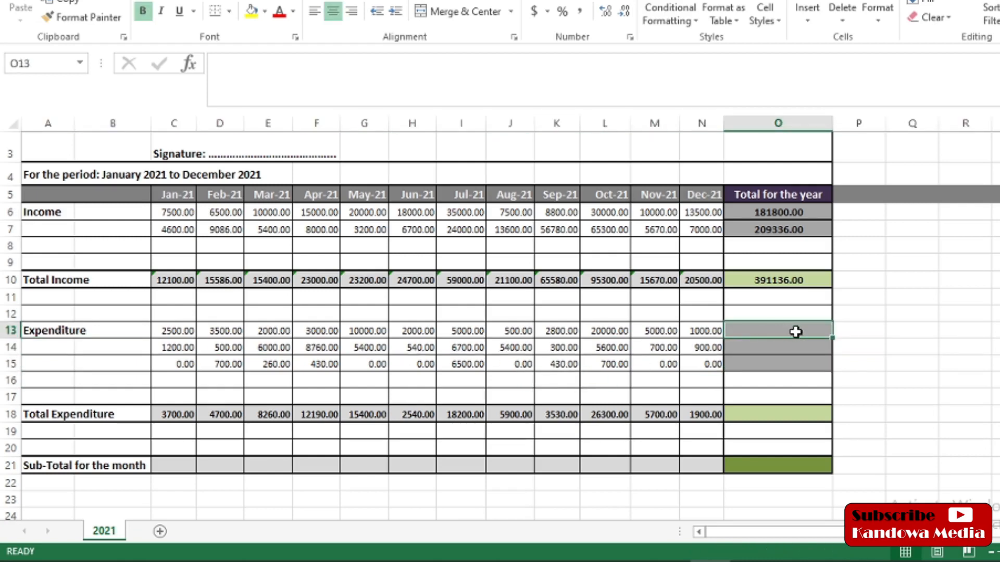
{"action": "left_click", "coordinate": [223, 63]}
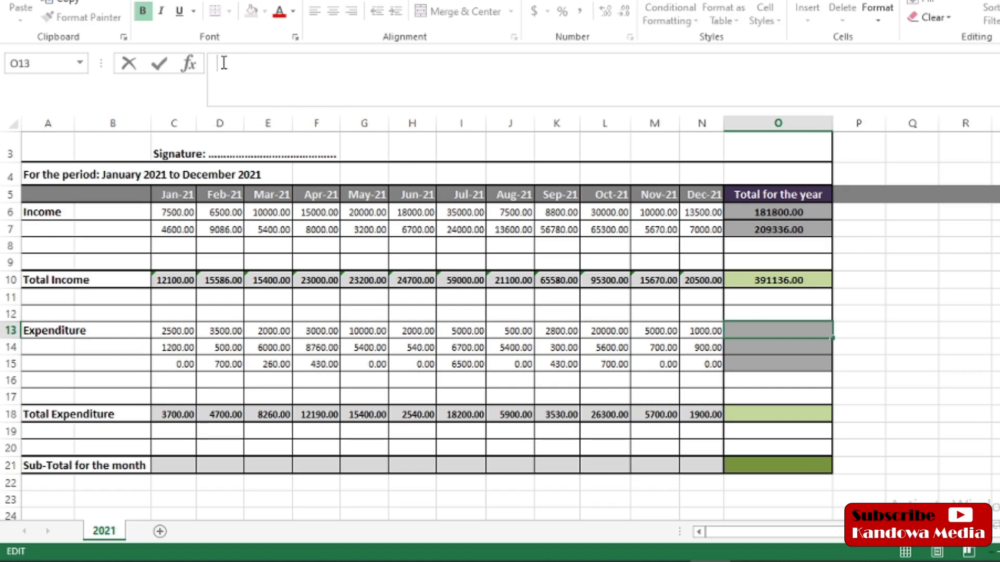
{"action": "type", "text": "sum"}
{"action": "type", "text": "="}
{"action": "left_click", "coordinate": [250, 64]}
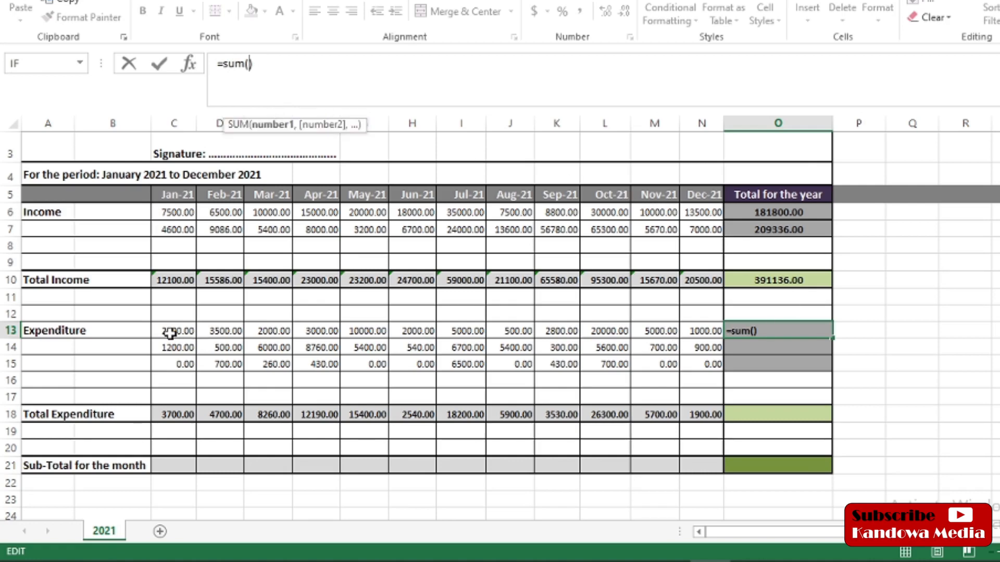
{"action": "left_click", "coordinate": [170, 331]}
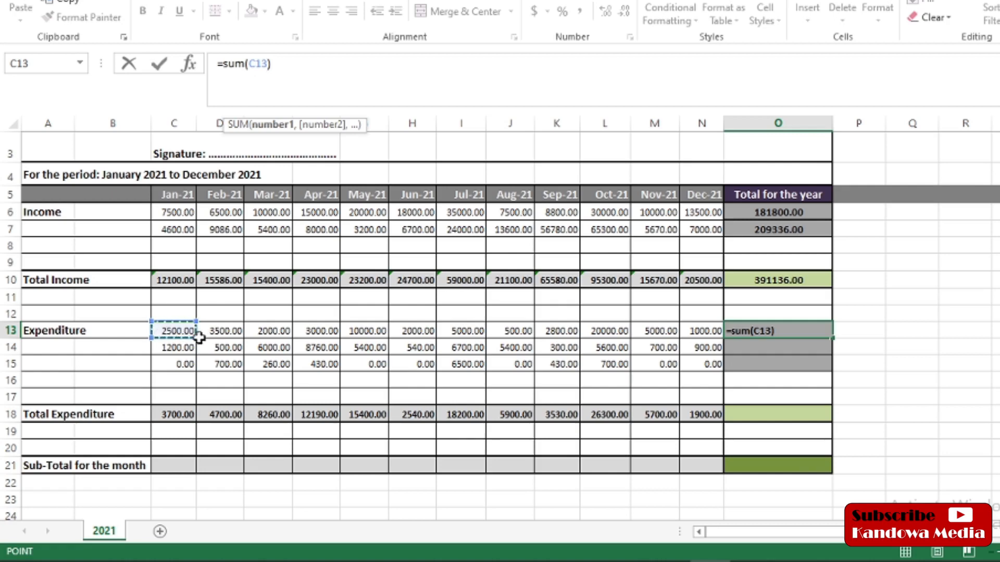
{"action": "left_click_drag", "start_coordinate": [188, 331], "coordinate": [276, 334]}
{"action": "left_click_drag", "start_coordinate": [333, 344], "coordinate": [716, 331]}
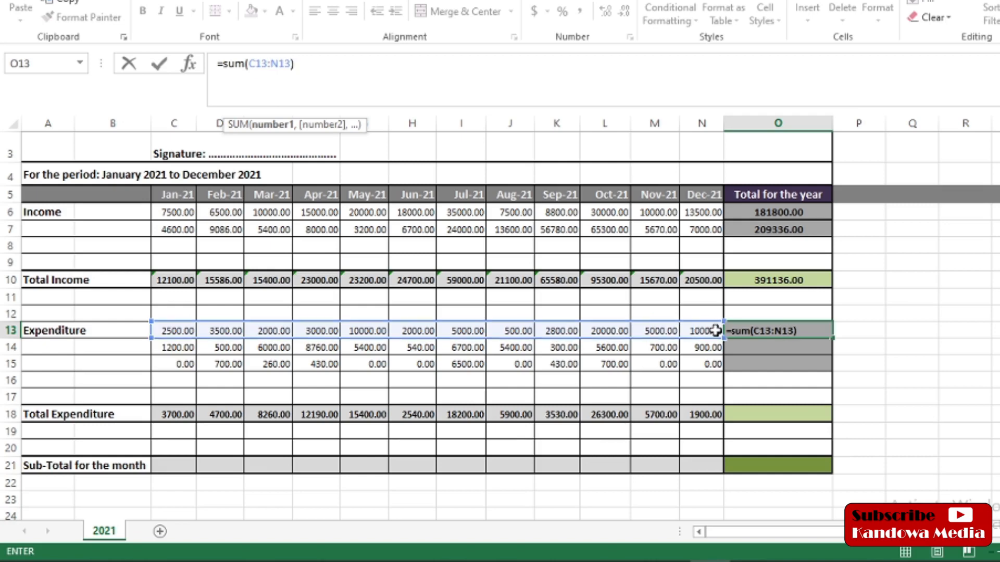
{"action": "key", "text": "Return"}
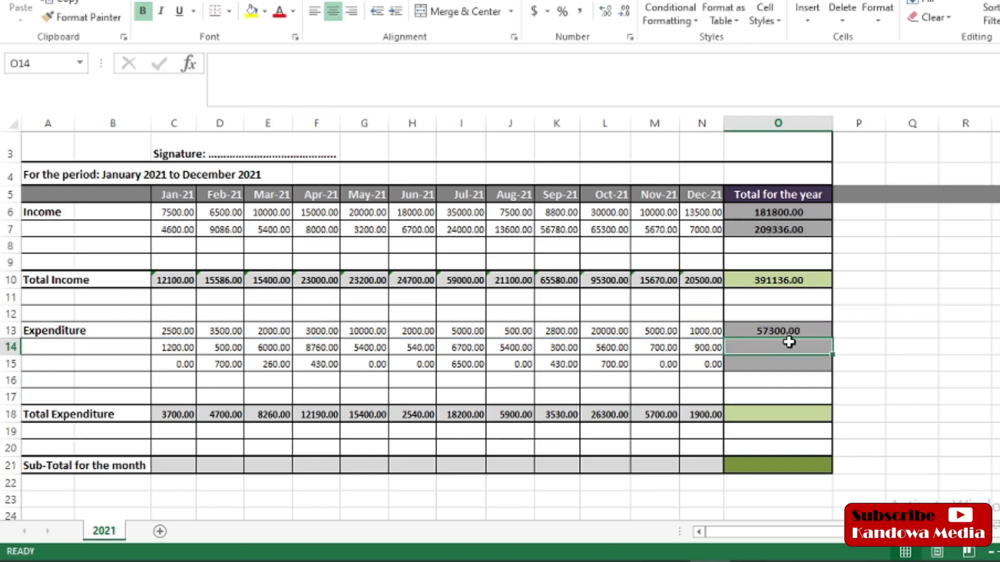
Step: Fill O13's yearly total down to O15, giving 42000.00 and 9020.00
{"action": "left_click", "coordinate": [814, 331]}
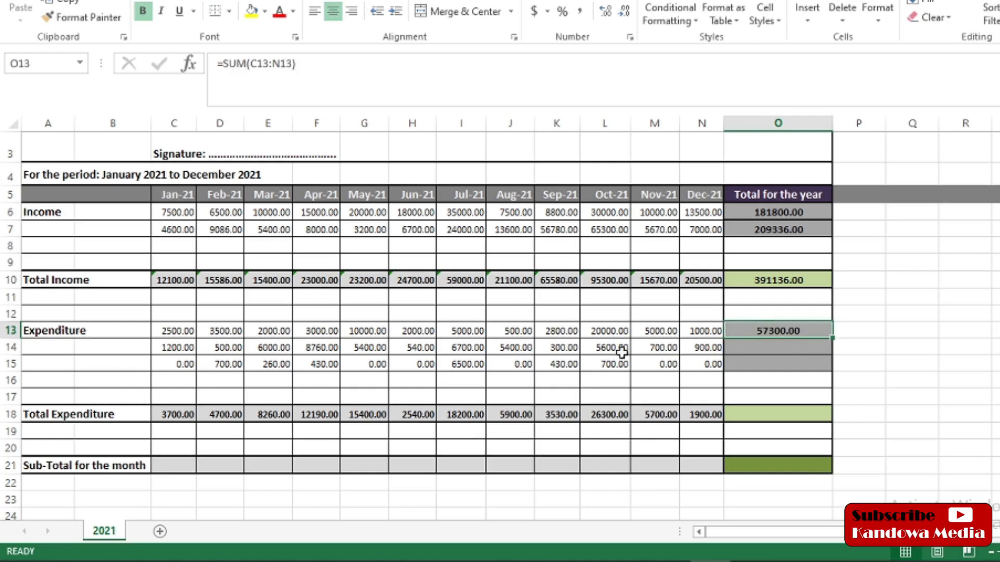
{"action": "left_click", "coordinate": [767, 347]}
{"action": "left_click", "coordinate": [803, 330]}
{"action": "left_click_drag", "start_coordinate": [833, 339], "coordinate": [830, 372]}
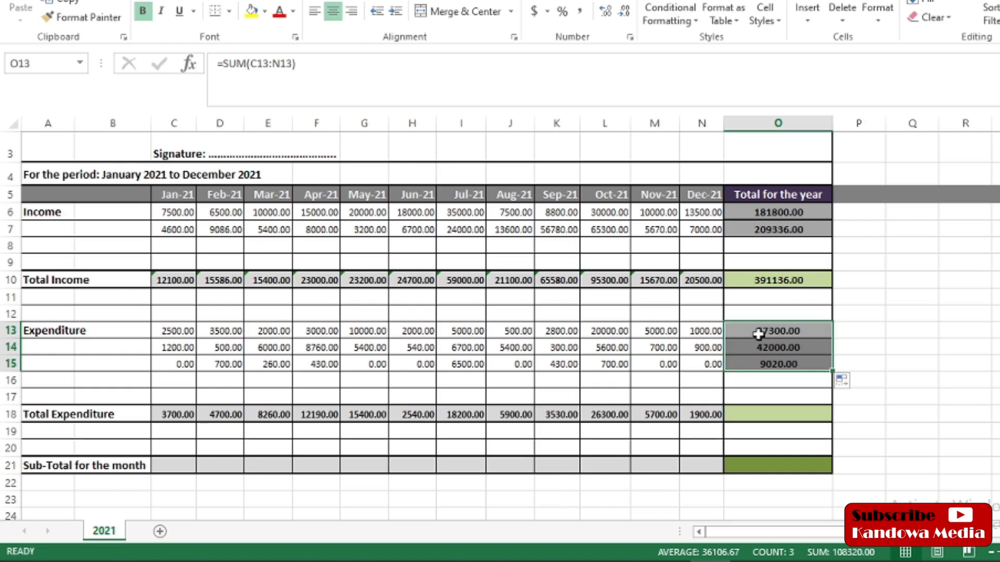
{"action": "left_click", "coordinate": [753, 416]}
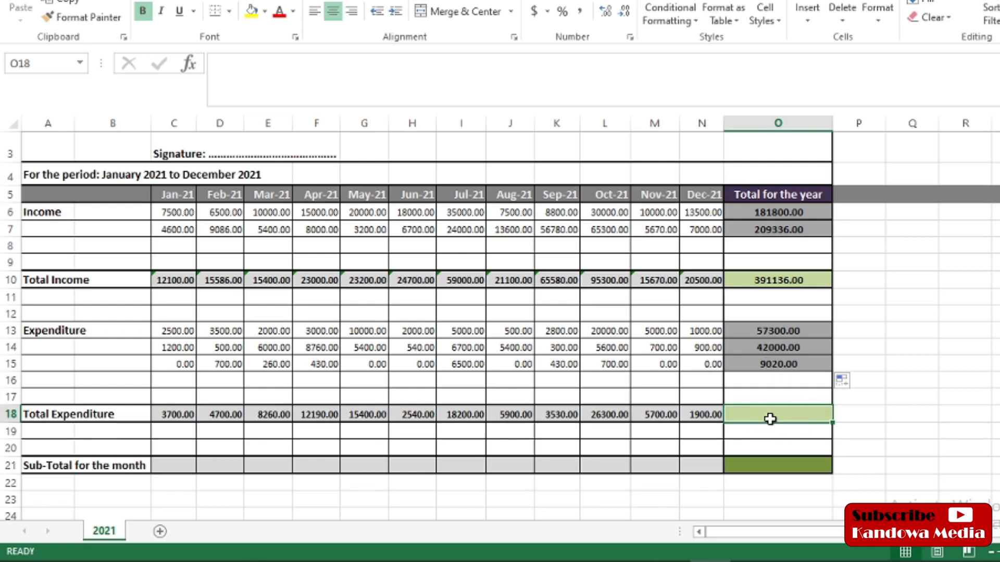
Step: Enter =SUM(O13:O15) in O18 for a yearly Total Expenditure of 108320.00
{"action": "left_click", "coordinate": [287, 71]}
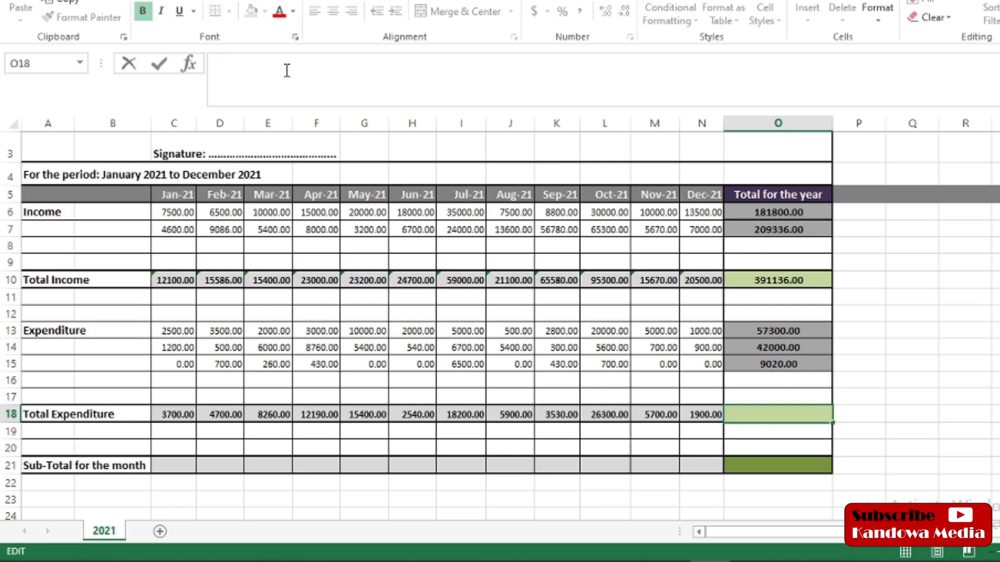
{"action": "type", "text": "=sum"}
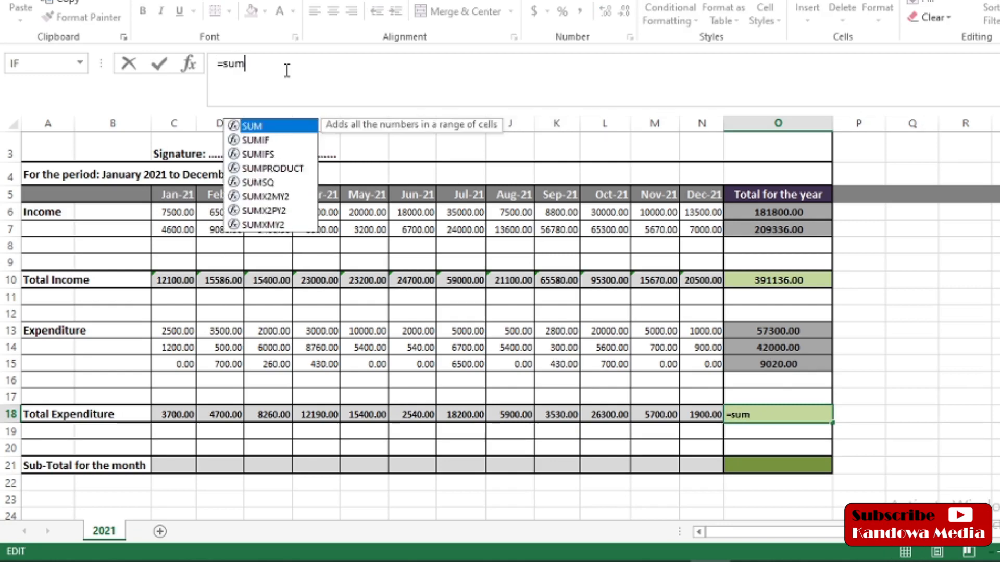
{"action": "type", "text": "("}
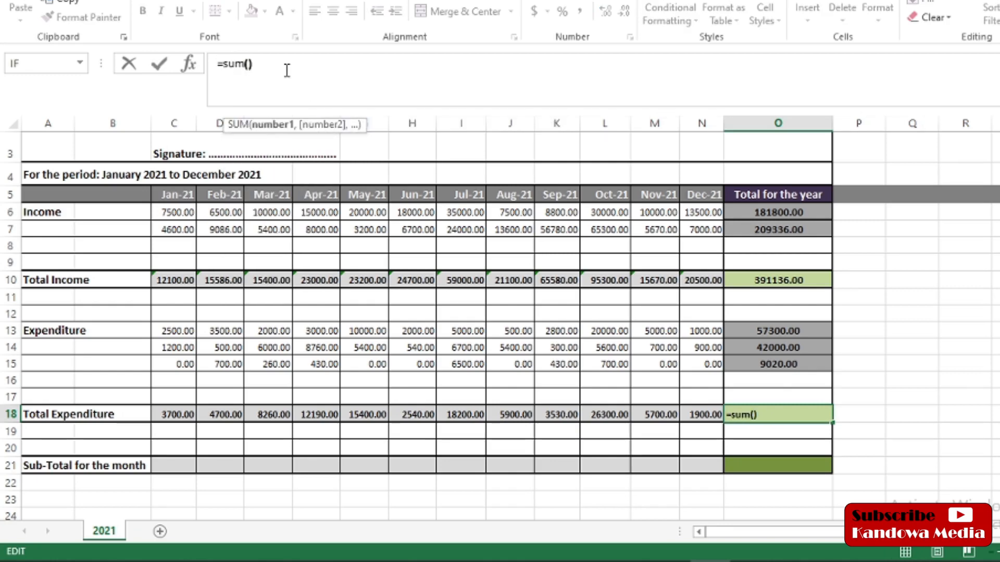
{"action": "type", "text": ")"}
{"action": "left_click", "coordinate": [248, 64]}
{"action": "left_click", "coordinate": [763, 329]}
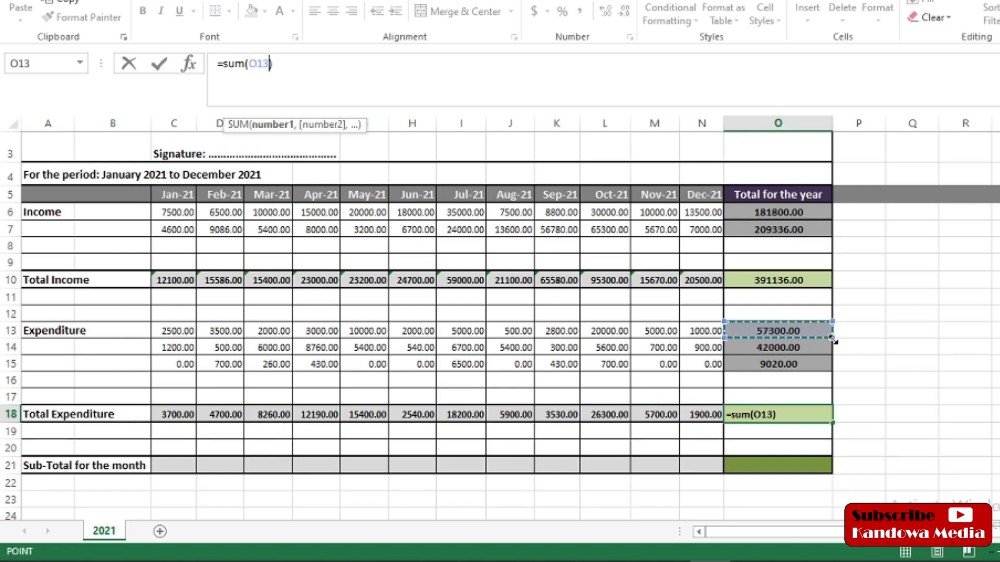
{"action": "left_click_drag", "start_coordinate": [831, 338], "coordinate": [834, 371]}
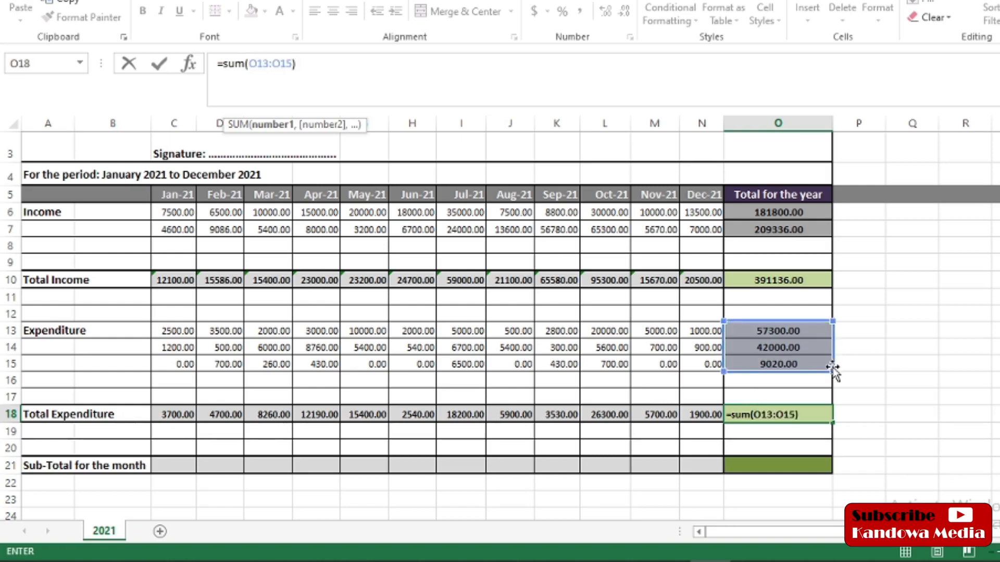
{"action": "key", "text": "Return"}
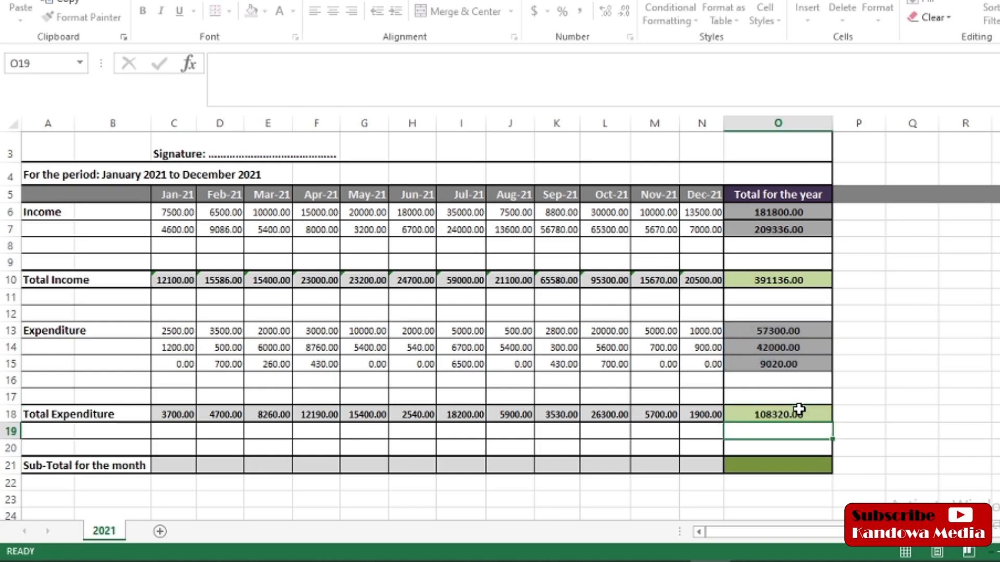
Step: Check the expenditure yearly total formulas and January's Total Expenditure formula
{"action": "left_click", "coordinate": [778, 330]}
{"action": "left_click", "coordinate": [768, 347]}
{"action": "left_click", "coordinate": [771, 364]}
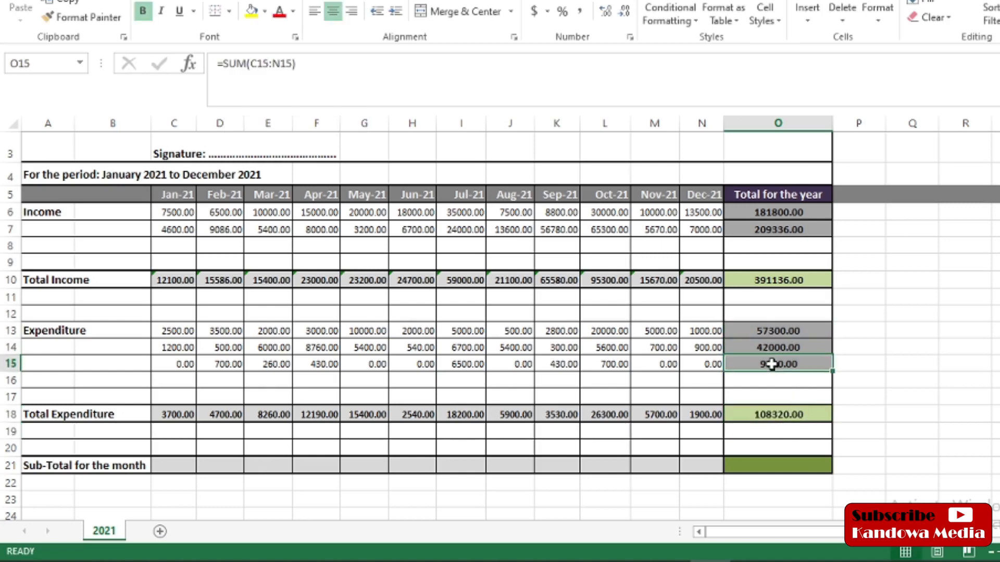
{"action": "left_click", "coordinate": [772, 415]}
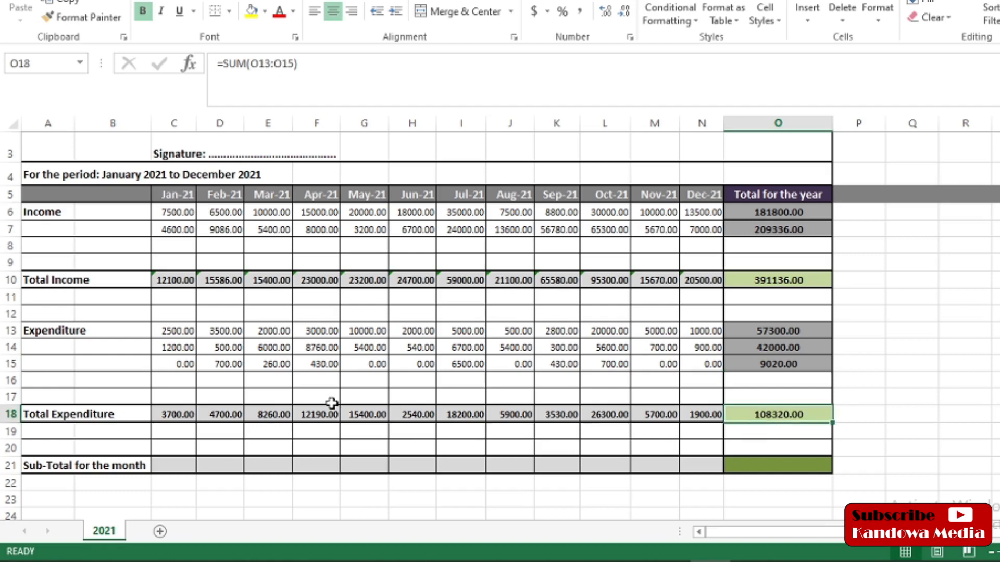
{"action": "left_click", "coordinate": [168, 415]}
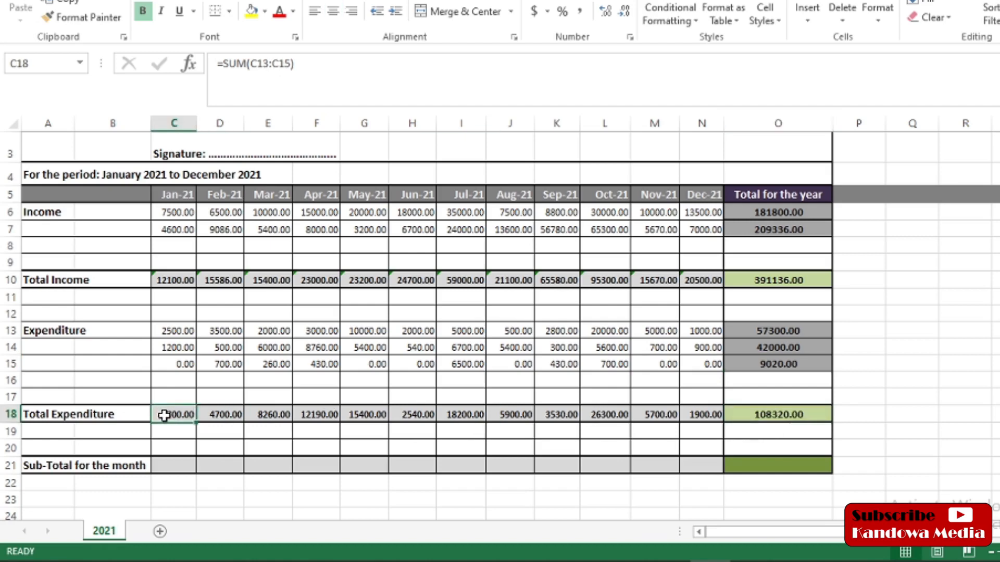
Step: Review the December and yearly expenditure totals and the empty monthly sub-total cells
{"action": "left_click", "coordinate": [716, 417]}
{"action": "left_click", "coordinate": [801, 416]}
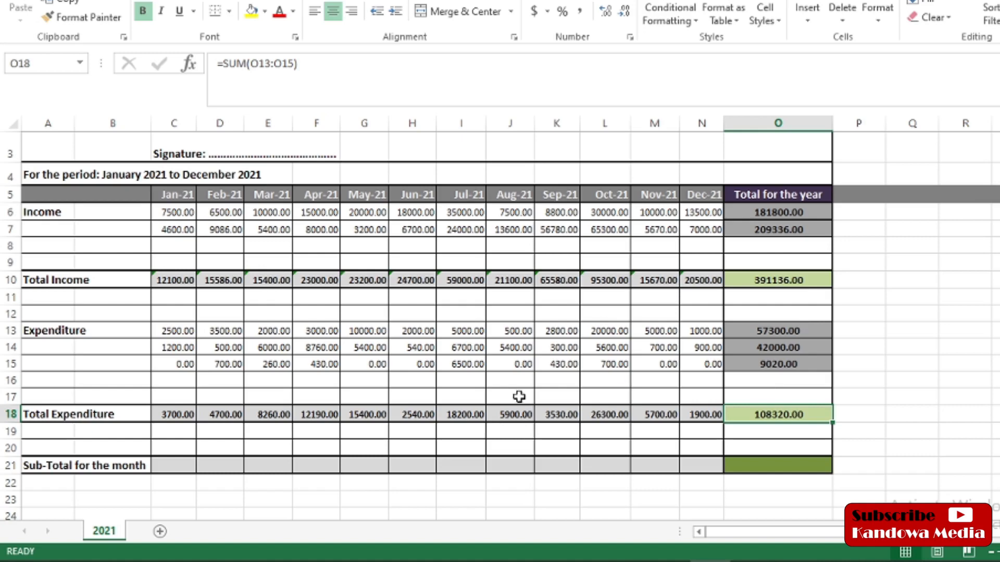
{"action": "left_click", "coordinate": [165, 464]}
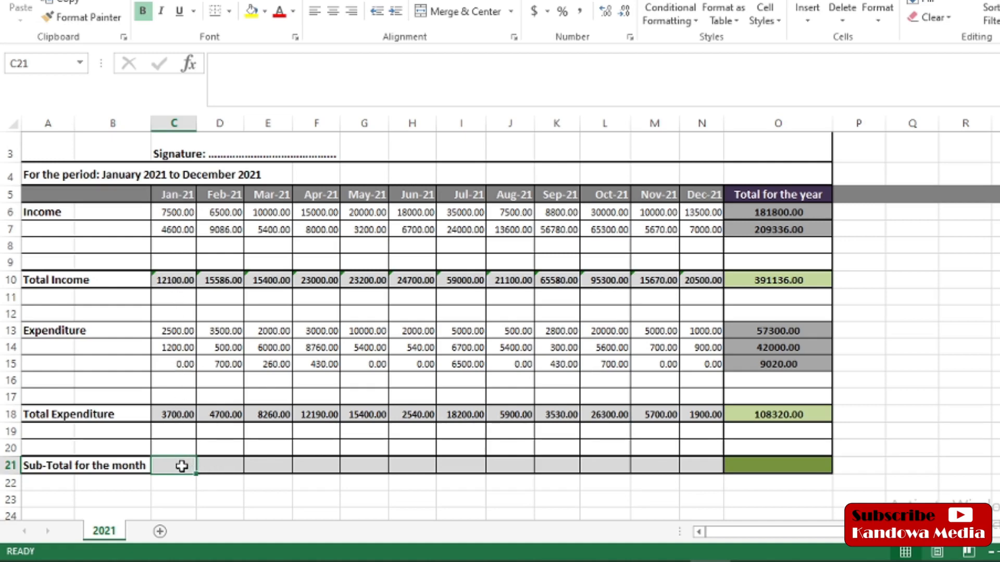
{"action": "left_click", "coordinate": [212, 467]}
{"action": "left_click", "coordinate": [266, 469]}
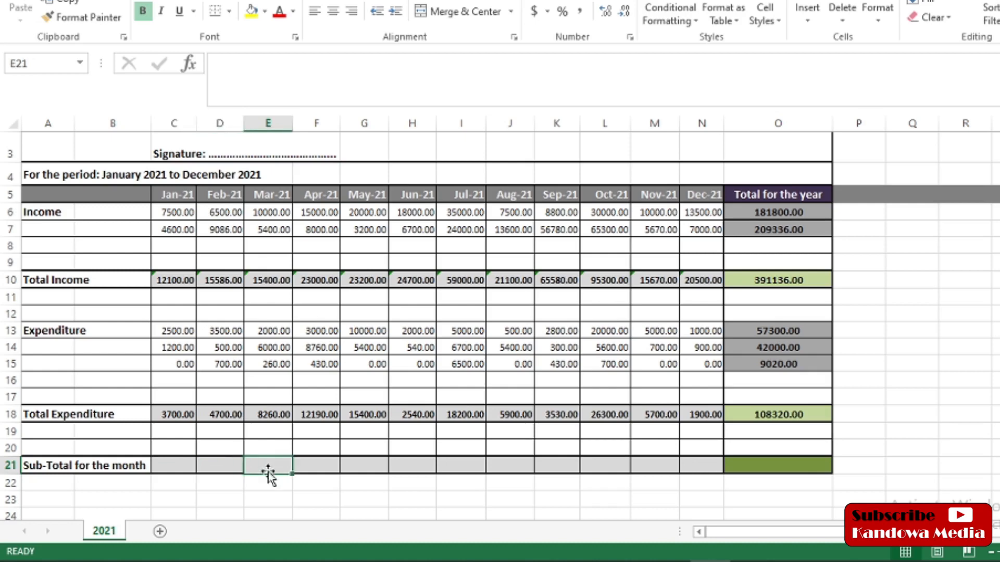
{"action": "left_click", "coordinate": [320, 466]}
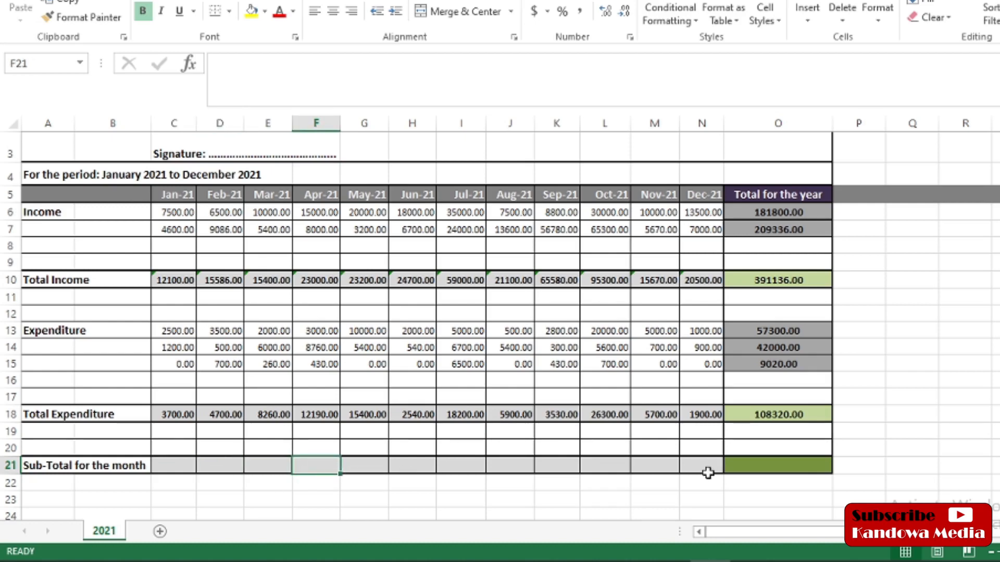
Step: Check January's income and expenditure totals, then start a '=()' formula in C21
{"action": "left_click", "coordinate": [173, 280]}
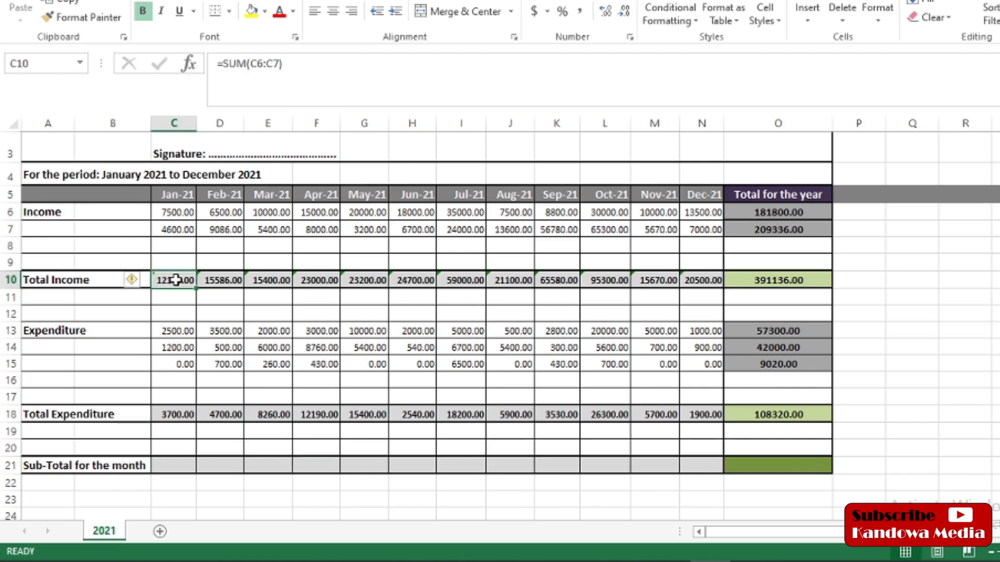
{"action": "left_click", "coordinate": [182, 414]}
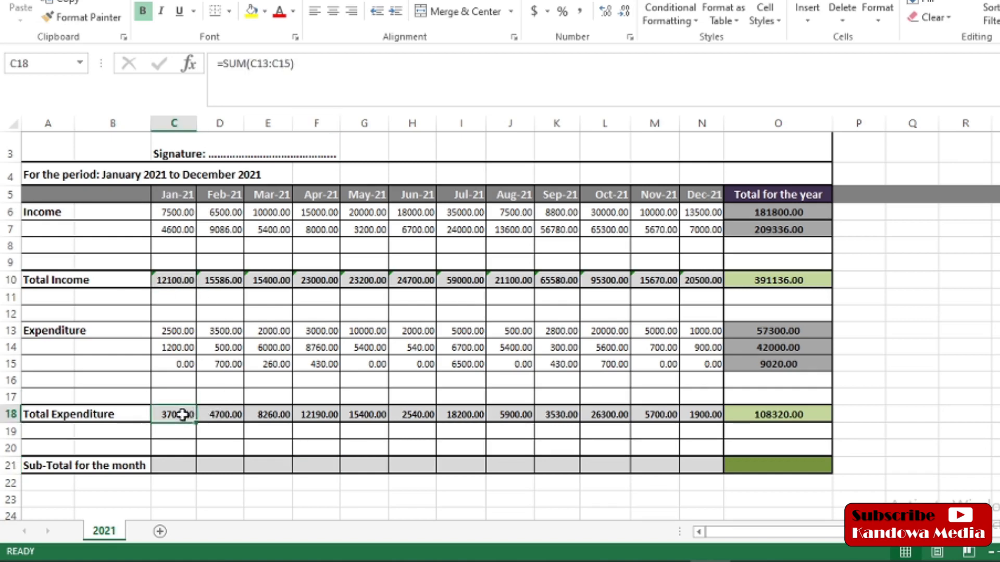
{"action": "left_click", "coordinate": [168, 467]}
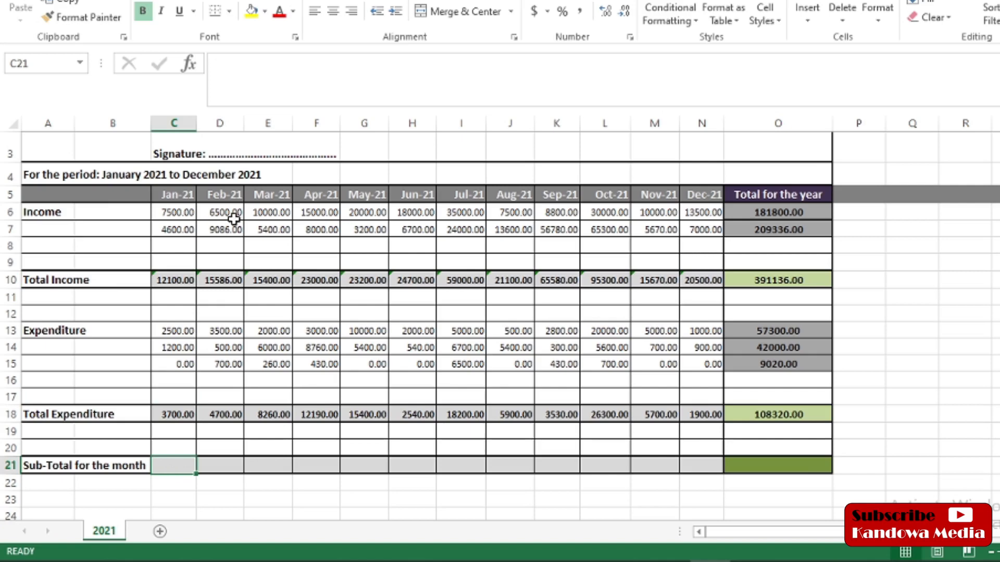
{"action": "left_click", "coordinate": [230, 64]}
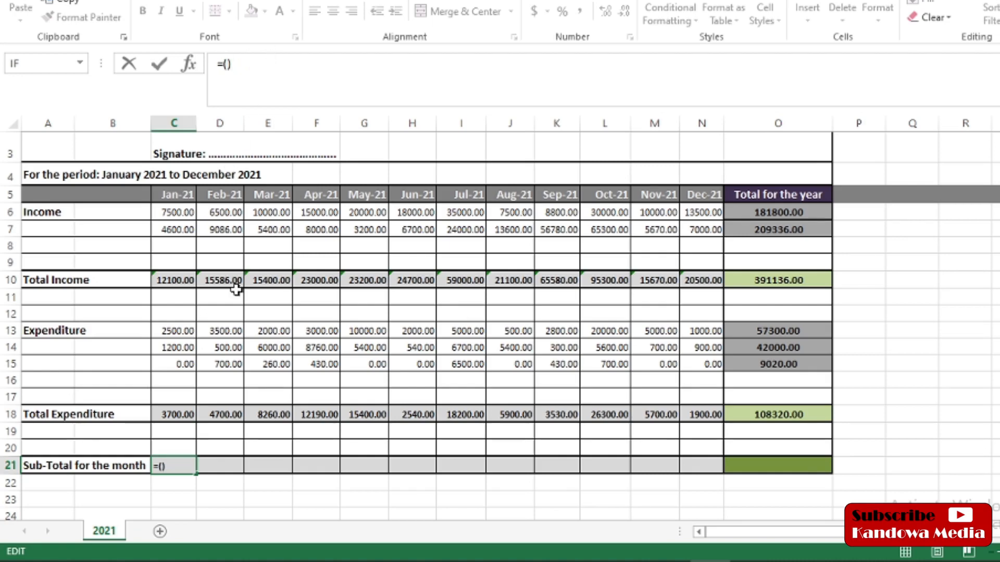
{"action": "left_click", "coordinate": [170, 281]}
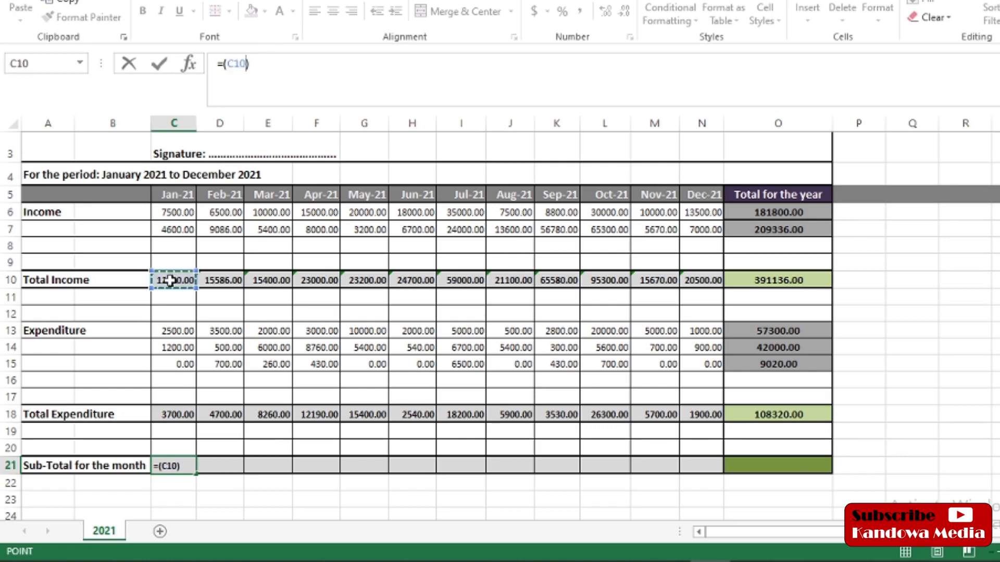
{"action": "type", "text": "-"}
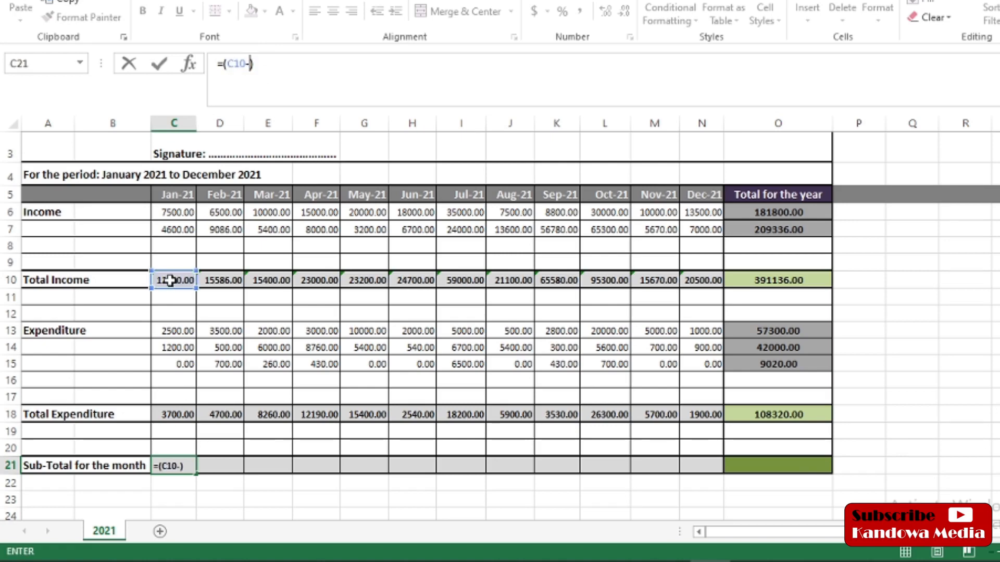
{"action": "left_click", "coordinate": [176, 414]}
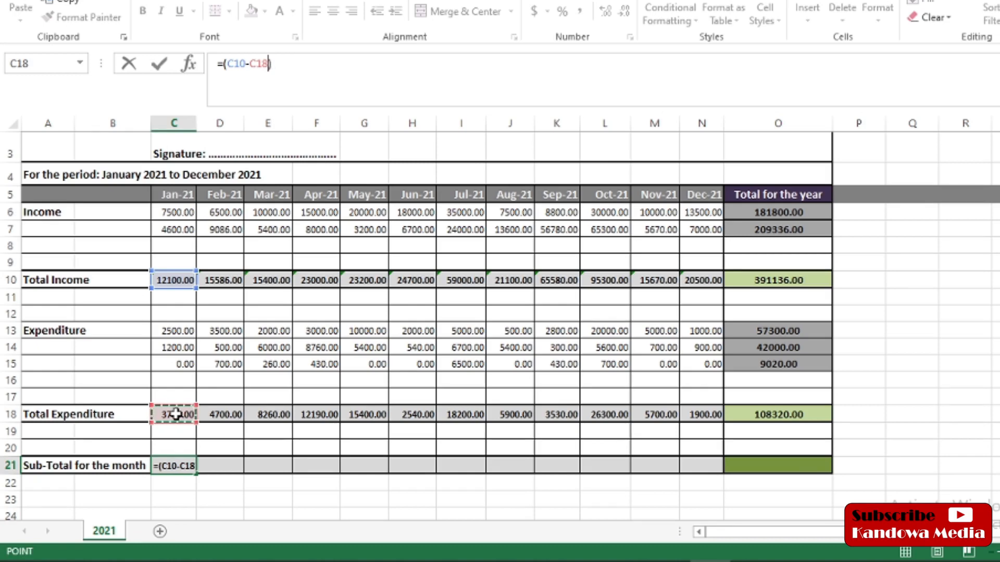
{"action": "key", "text": "ctrl+Return"}
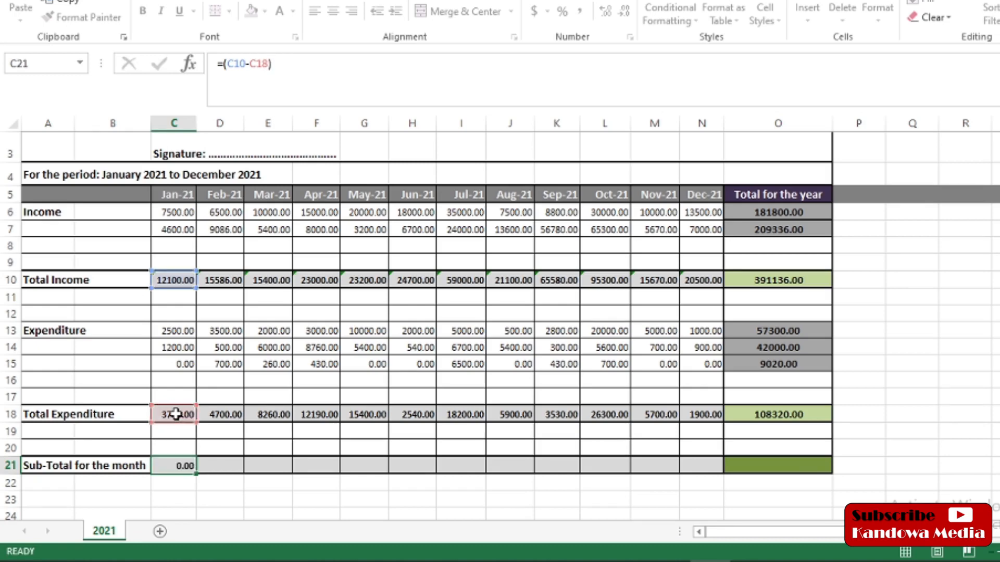
{"action": "key", "text": "Return"}
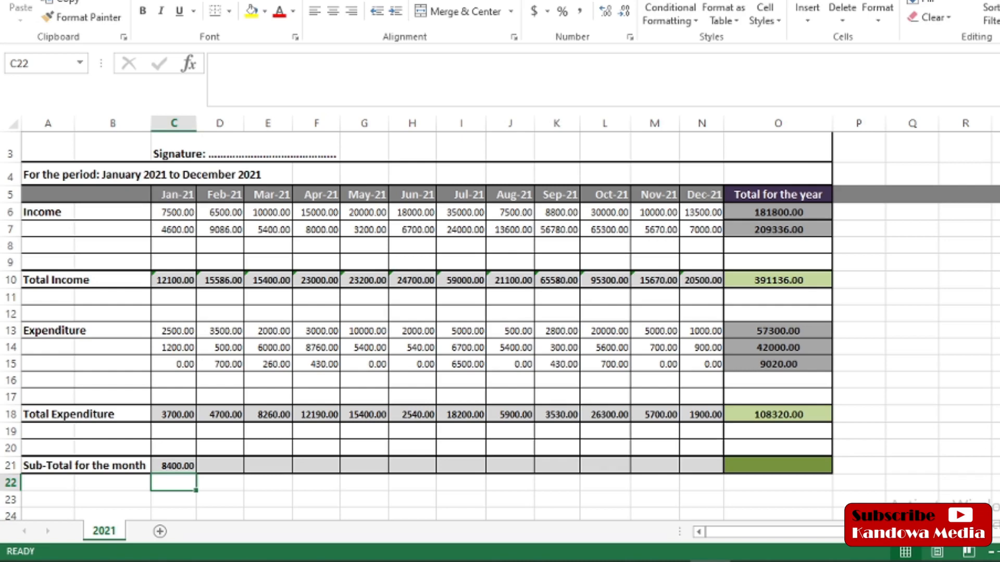
{"action": "key", "text": "ctrl+z"}
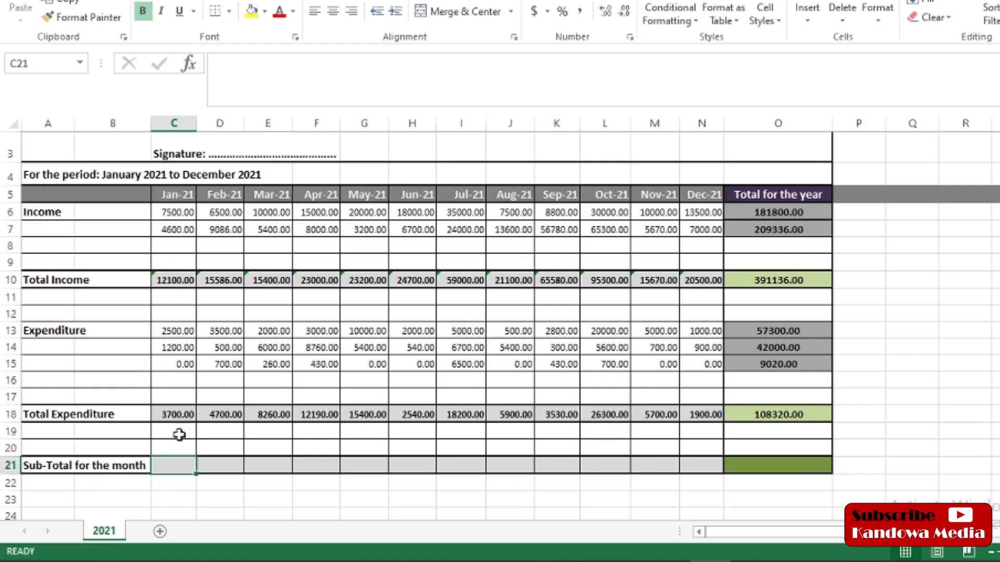
Step: Enter =(C10-C18) in C21 so January's sub-total shows 8400.00
{"action": "left_click", "coordinate": [174, 281]}
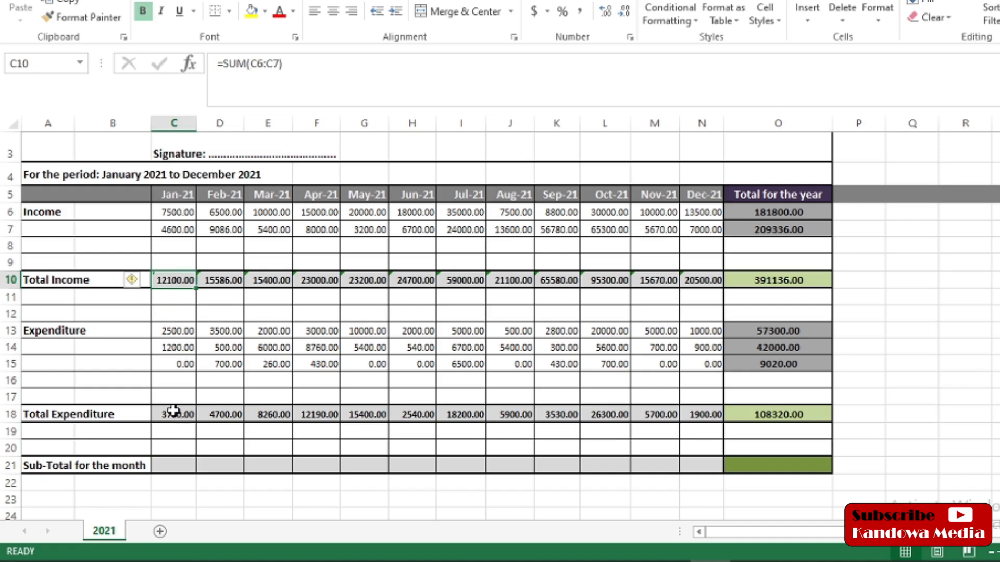
{"action": "left_click", "coordinate": [167, 469]}
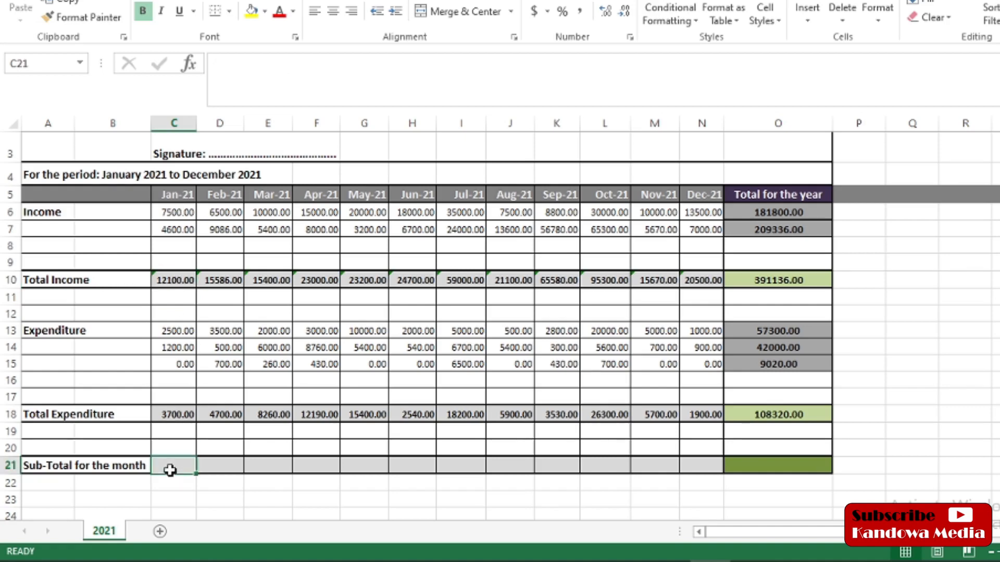
{"action": "left_click", "coordinate": [220, 63]}
{"action": "type", "text": "=("}
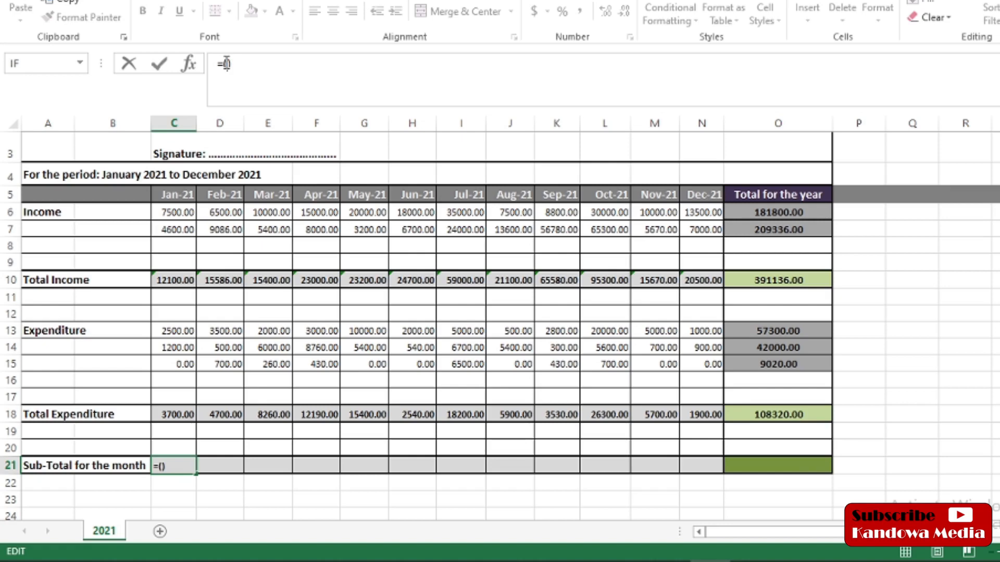
{"action": "left_click", "coordinate": [176, 280]}
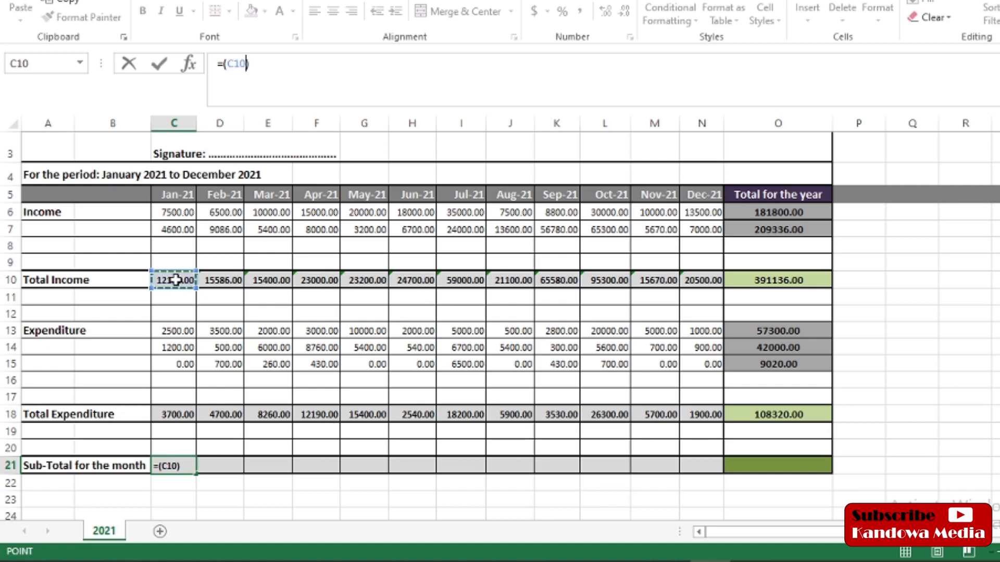
{"action": "type", "text": "-"}
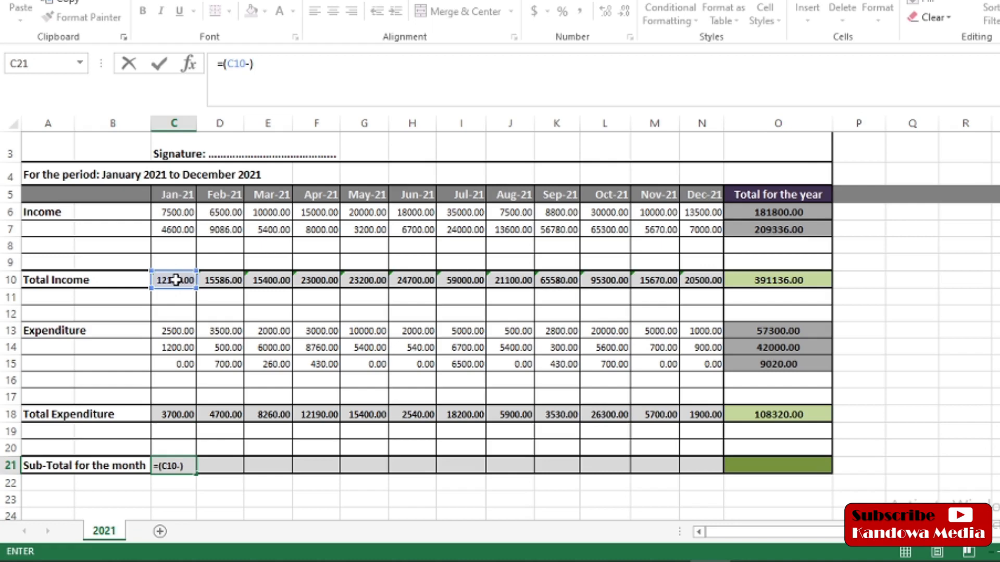
{"action": "left_click", "coordinate": [176, 415]}
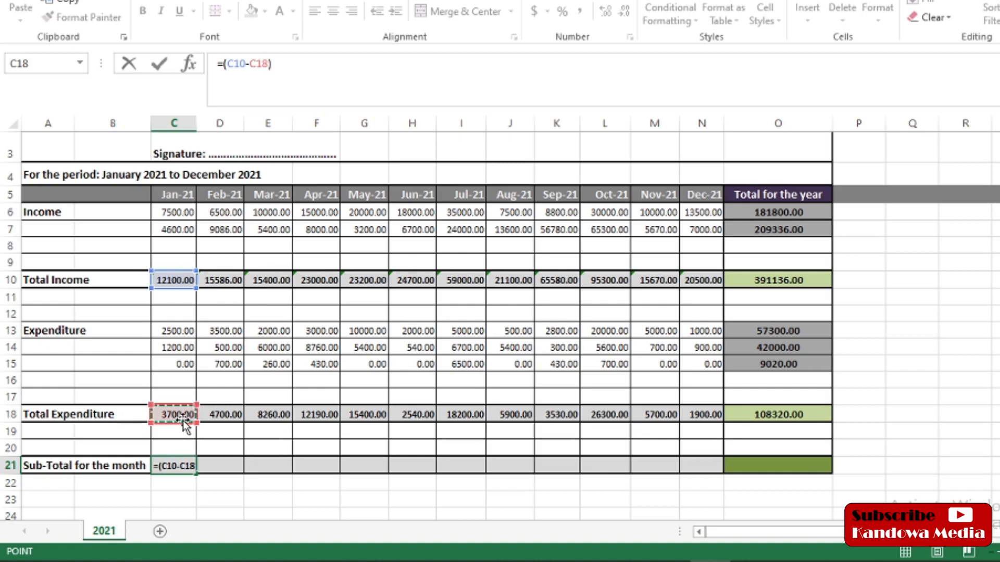
{"action": "key", "text": "Return"}
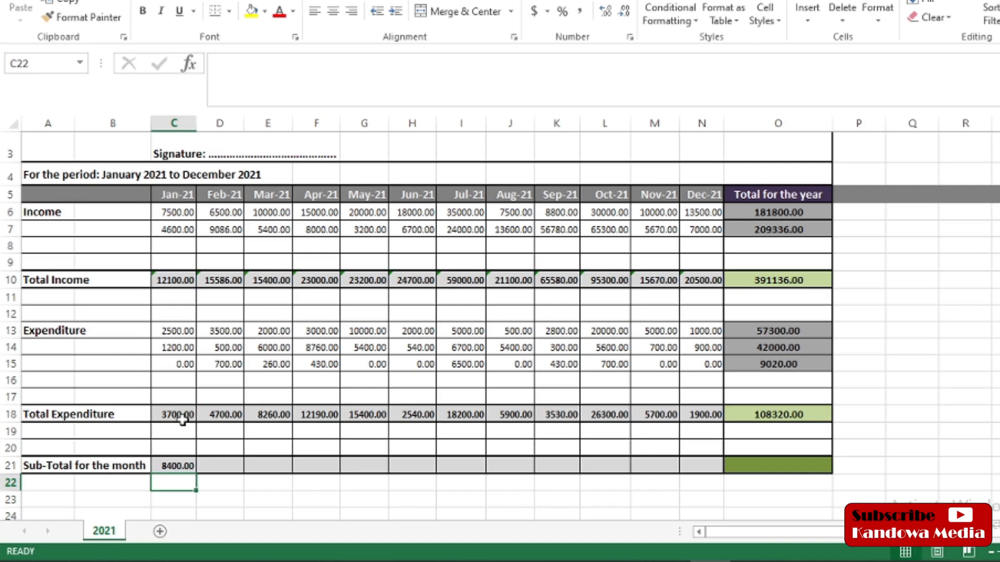
{"action": "left_click", "coordinate": [175, 466]}
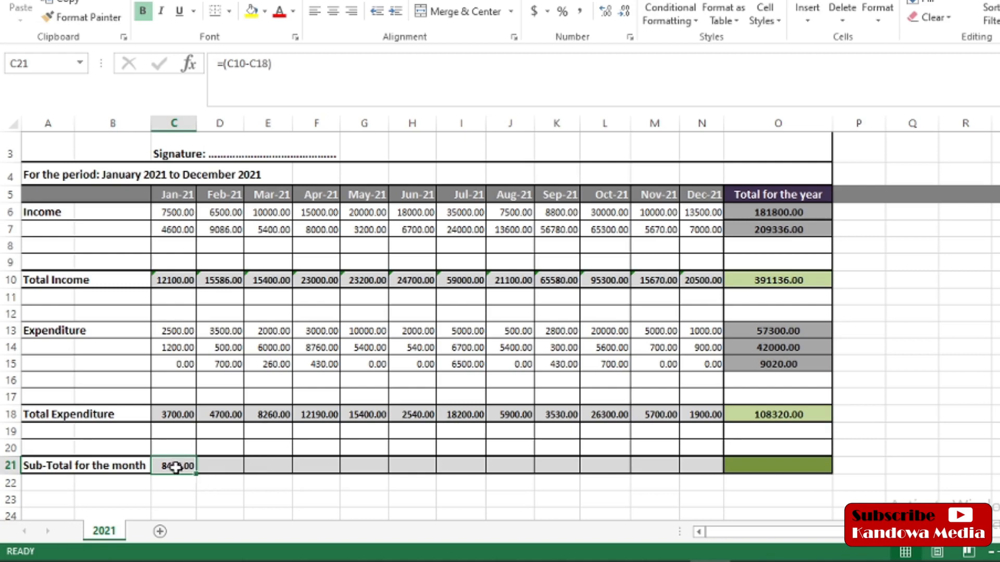
Step: Fill the C21 sub-total formula right through N21 for February to December
{"action": "left_click_drag", "start_coordinate": [195, 475], "coordinate": [703, 470]}
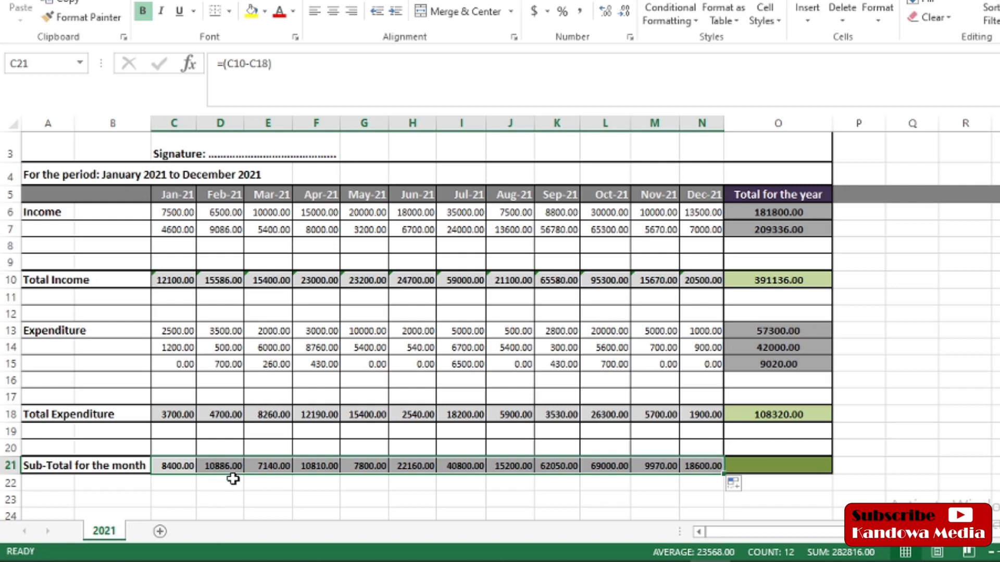
{"action": "left_click", "coordinate": [219, 465]}
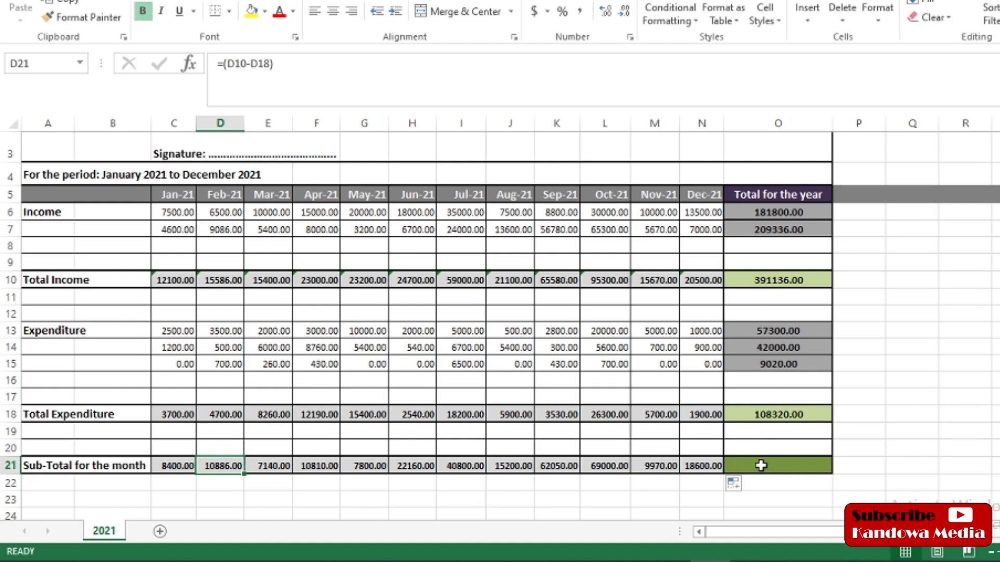
{"action": "left_click", "coordinate": [794, 466]}
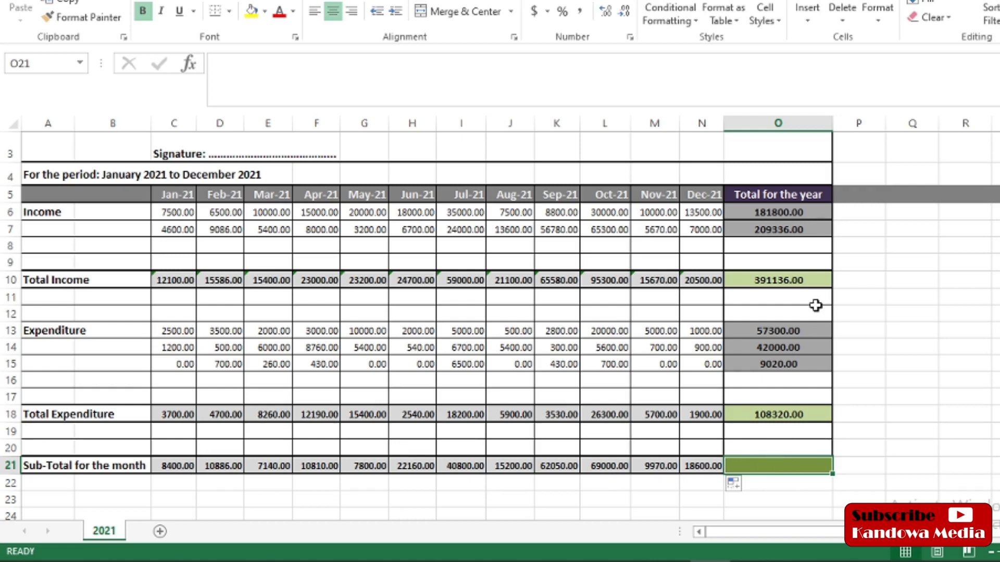
Step: Enter =SUM(C21:N21) in O21 for a yearly sub-total of 282816.00
{"action": "left_click", "coordinate": [777, 281]}
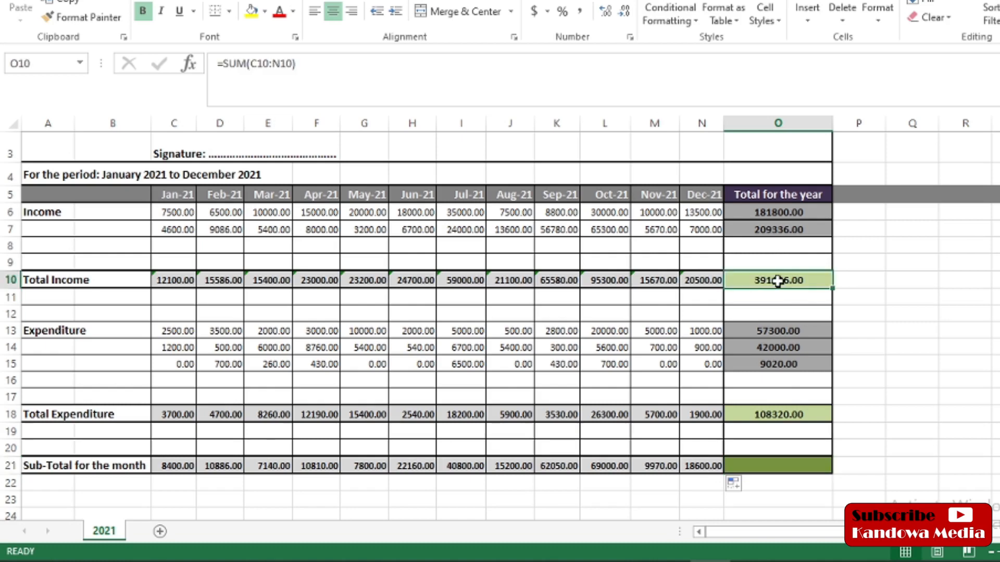
{"action": "left_click", "coordinate": [765, 413]}
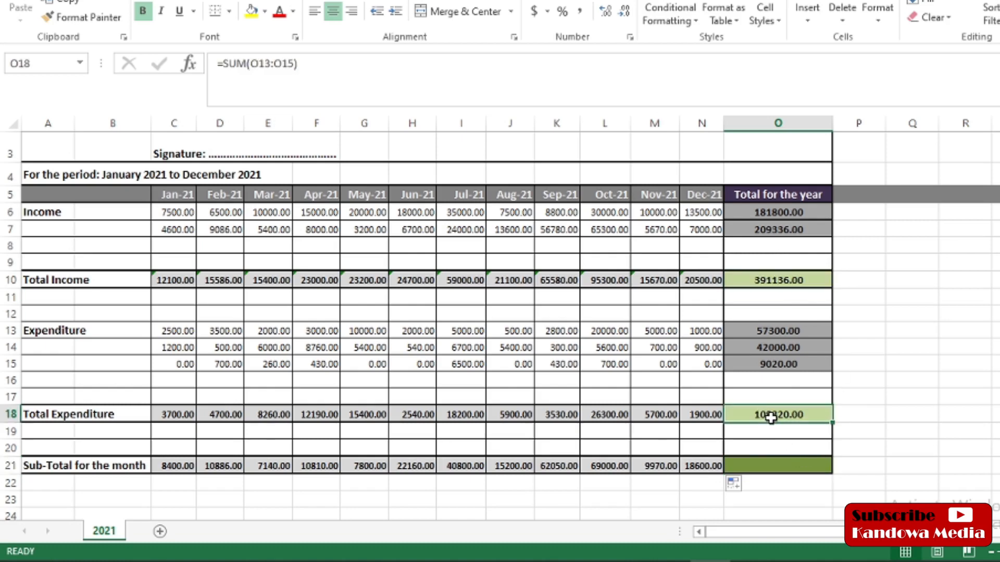
{"action": "left_click", "coordinate": [767, 466]}
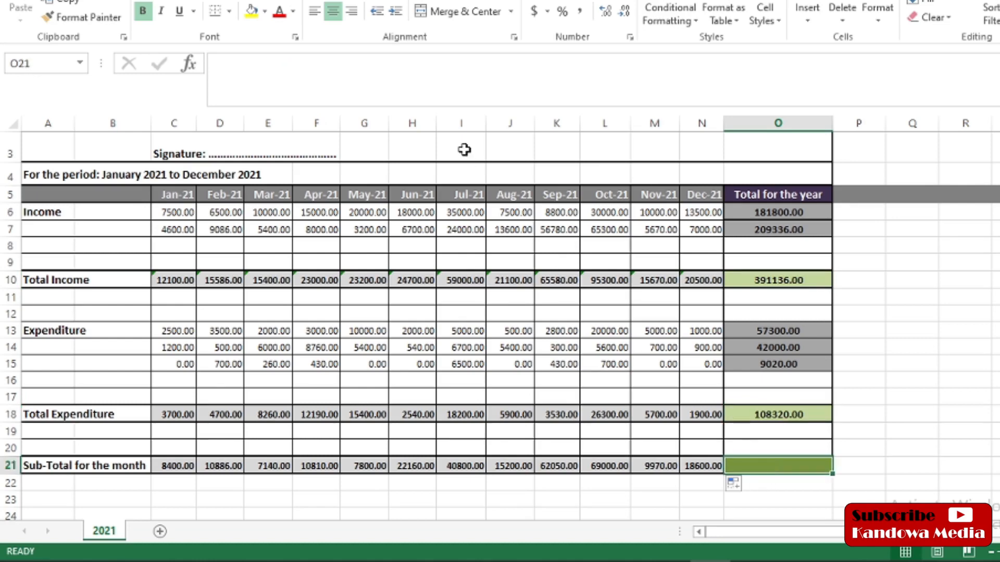
{"action": "left_click", "coordinate": [241, 60]}
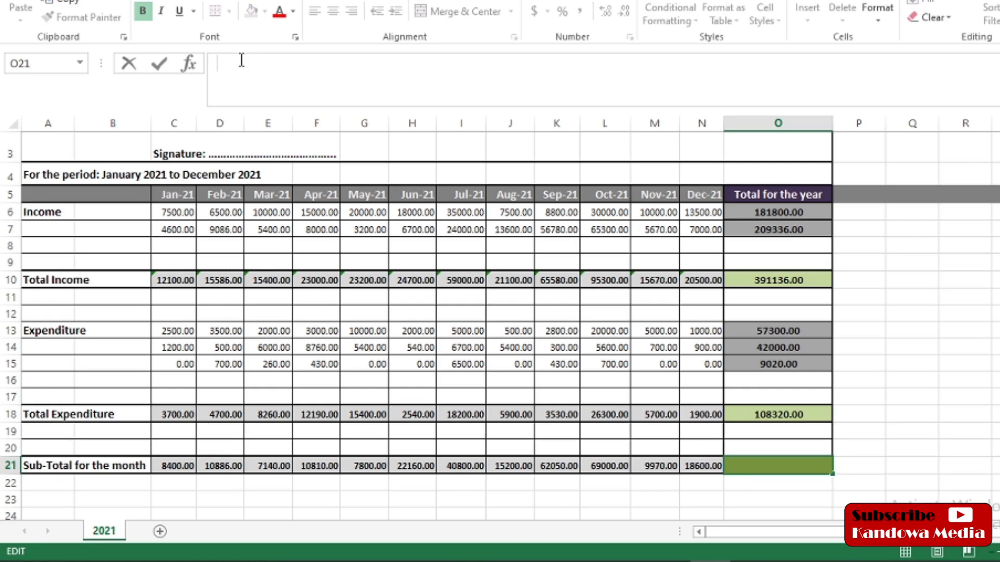
{"action": "type", "text": "="}
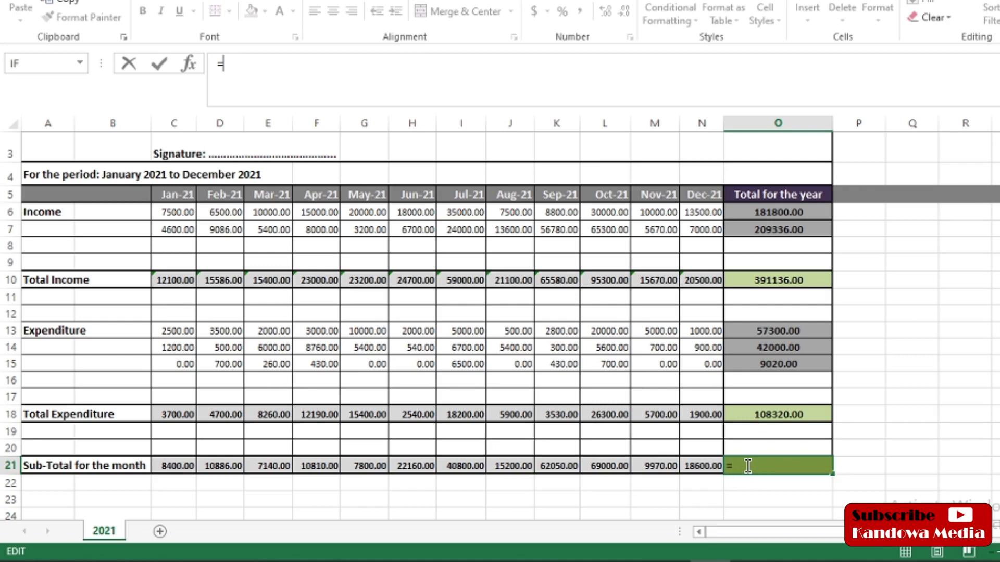
{"action": "type", "text": "sum"}
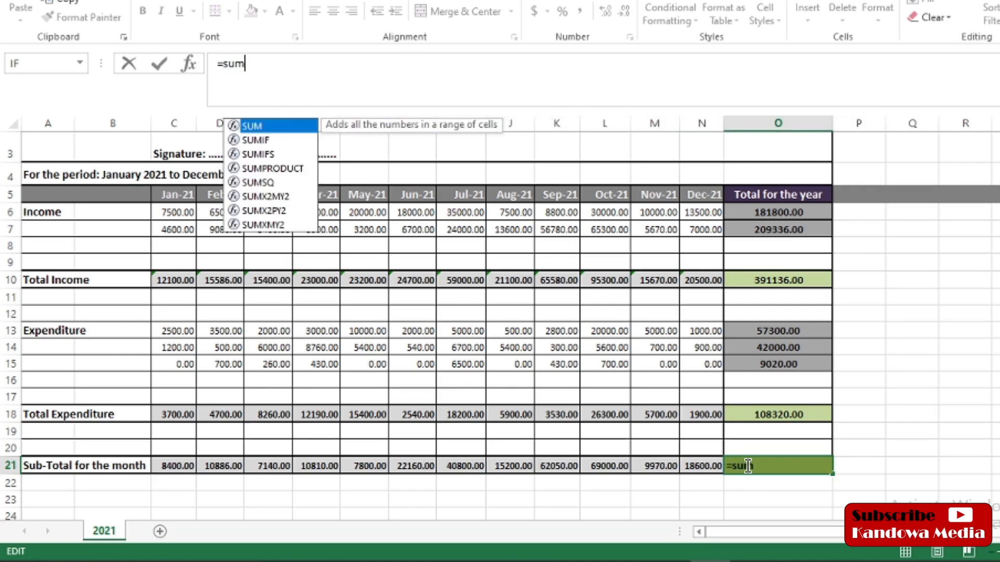
{"action": "type", "text": "()"}
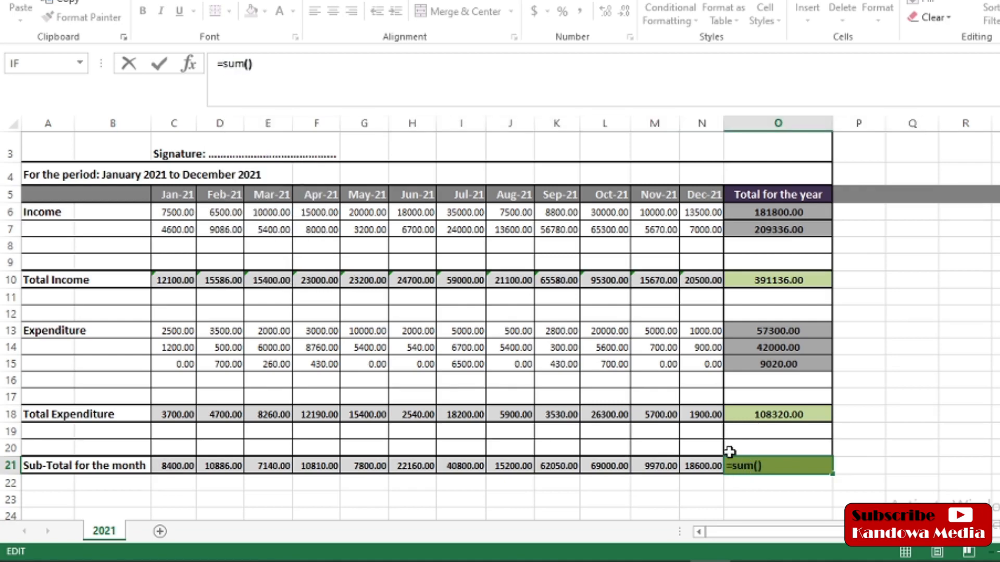
{"action": "left_click", "coordinate": [166, 464]}
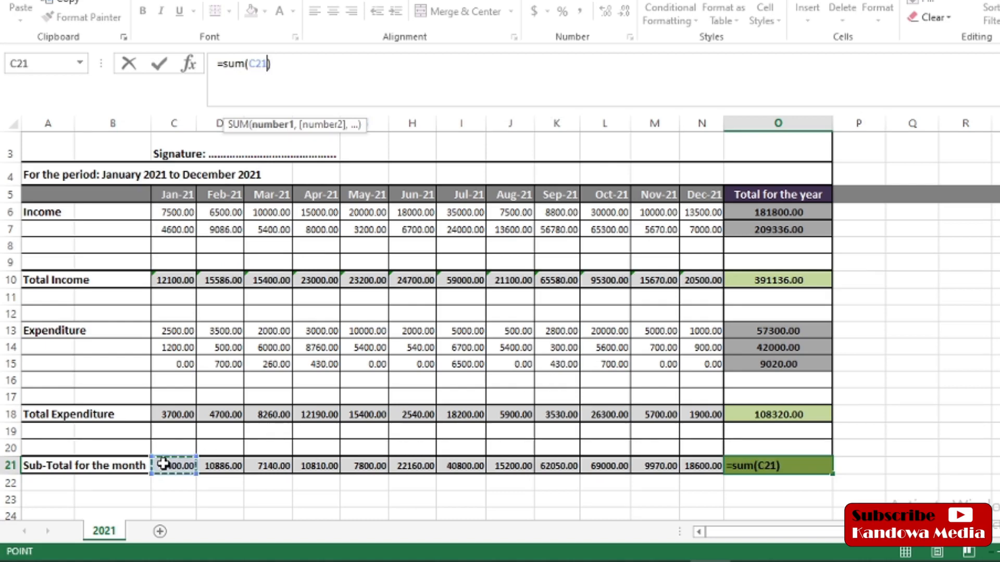
{"action": "left_click_drag", "start_coordinate": [198, 475], "coordinate": [712, 475]}
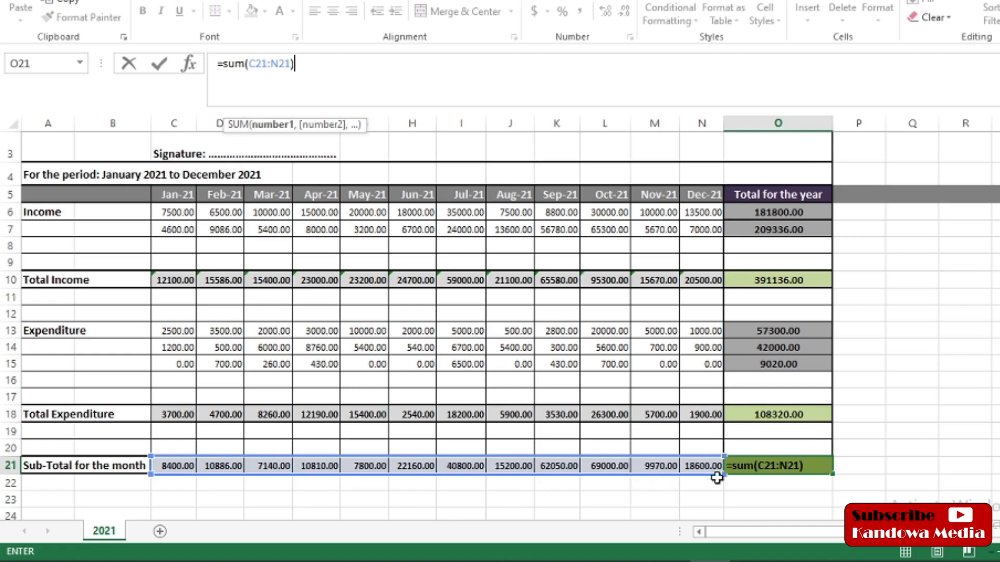
{"action": "key", "text": "Return"}
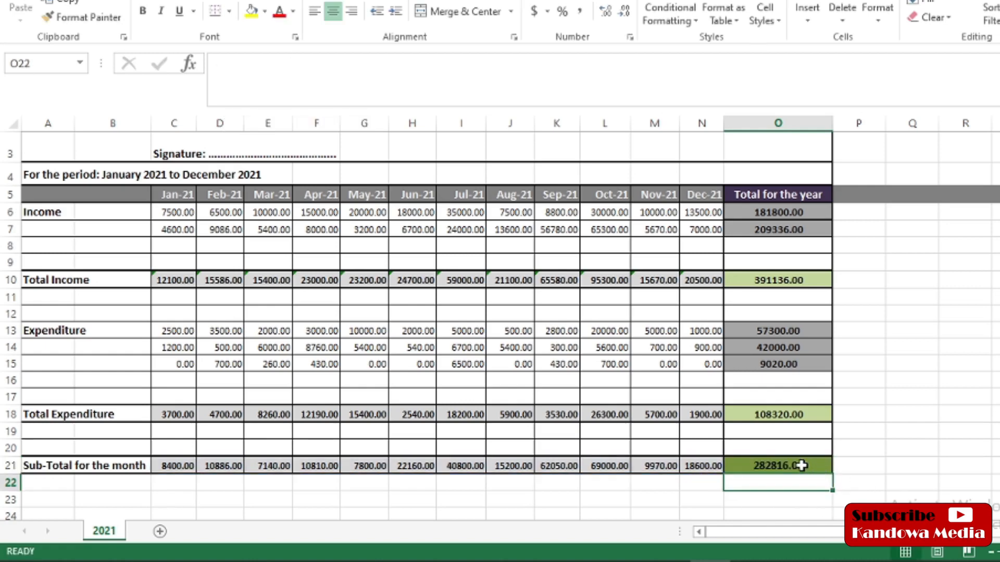
{"action": "left_click", "coordinate": [801, 466]}
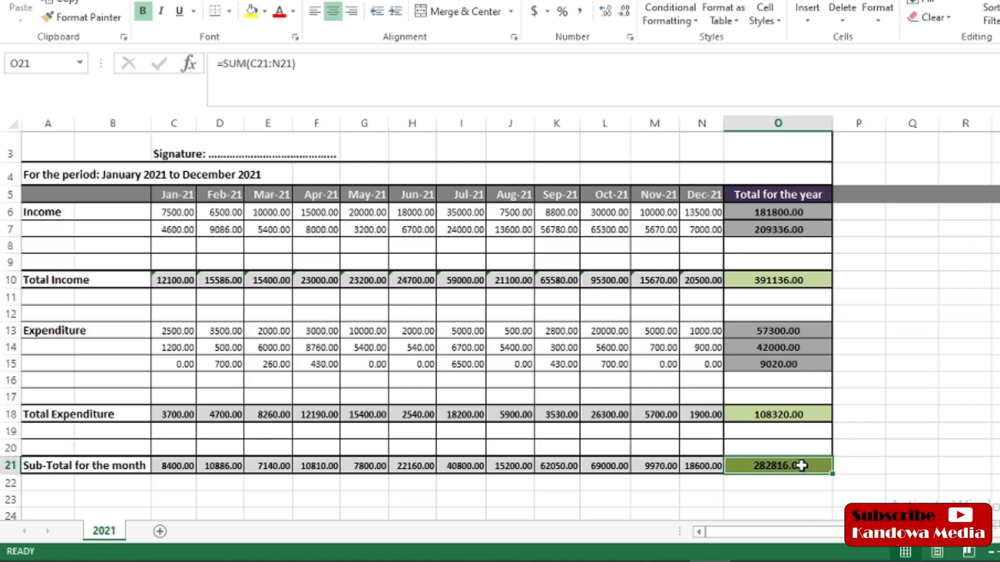
Step: Change October's first income in L6 to 450000
{"action": "scroll", "coordinate": [500, 326], "scroll_direction": "up", "scroll_amount": 1}
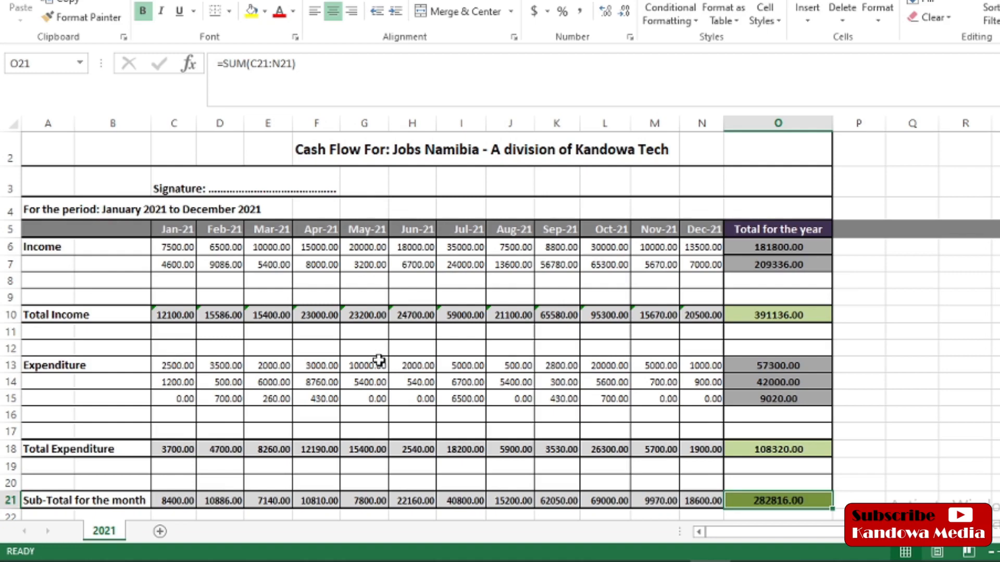
{"action": "left_click", "coordinate": [596, 246]}
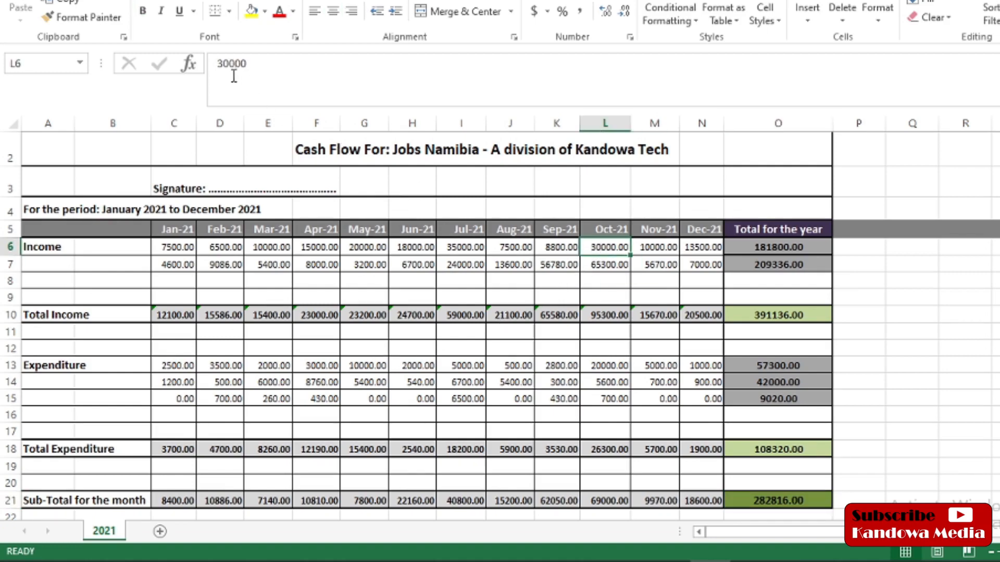
{"action": "left_click", "coordinate": [223, 63]}
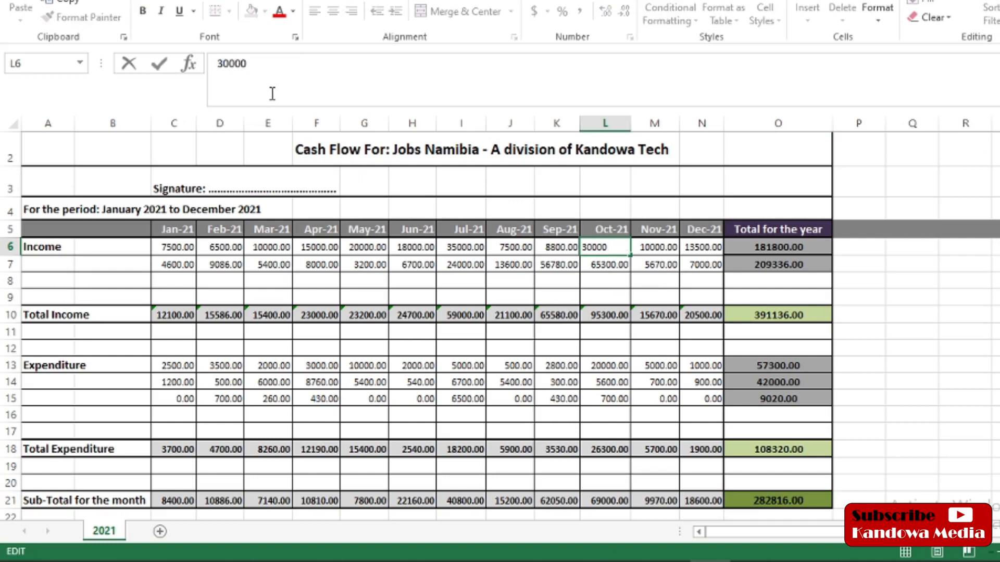
{"action": "type", "text": "5"}
{"action": "key", "text": "BackSpace"}
{"action": "type", "text": "45"}
{"action": "key", "text": "Return"}
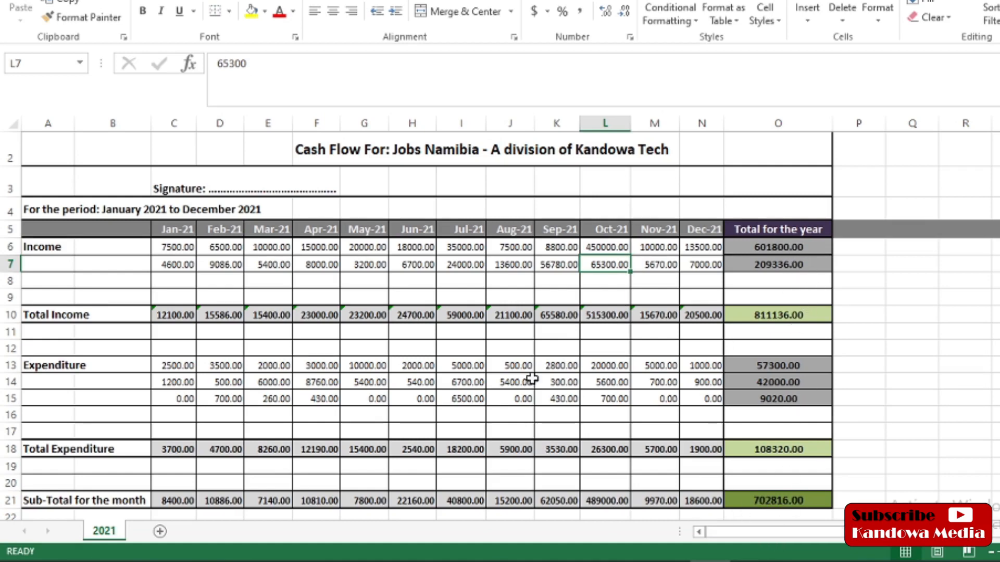
Step: Change August's second expense in J14 to 6300, updating the yearly sub-total to 701916.00
{"action": "left_click", "coordinate": [509, 384]}
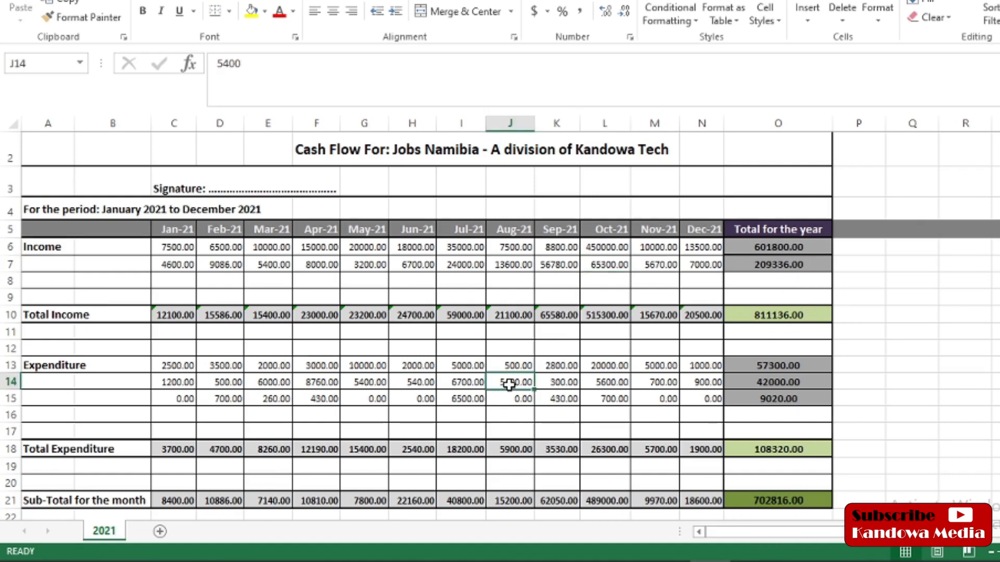
{"action": "left_click", "coordinate": [223, 63]}
{"action": "type", "text": "34"}
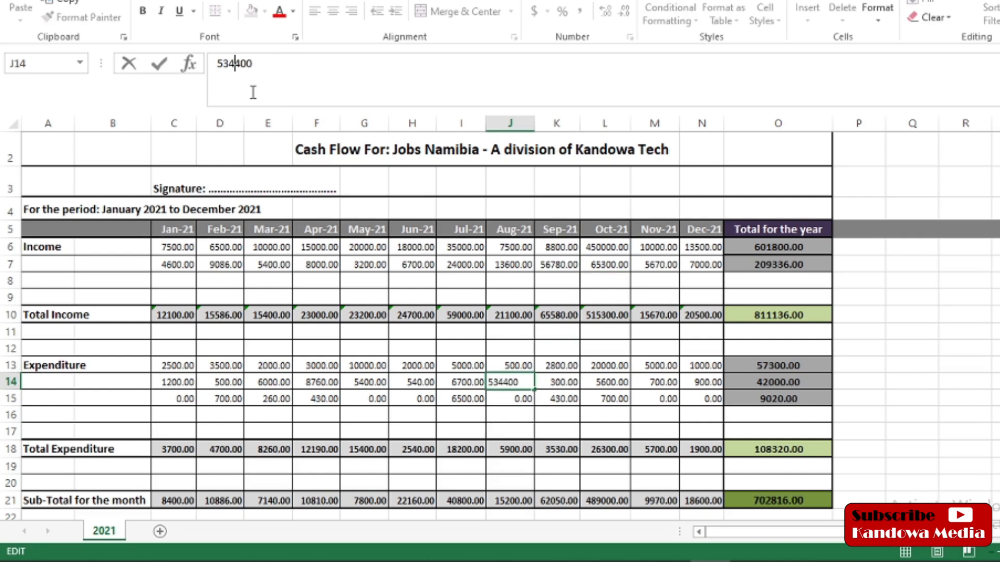
{"action": "key", "text": "BackSpace"}
{"action": "key", "text": "BackSpace"}
{"action": "key", "text": "BackSpace"}
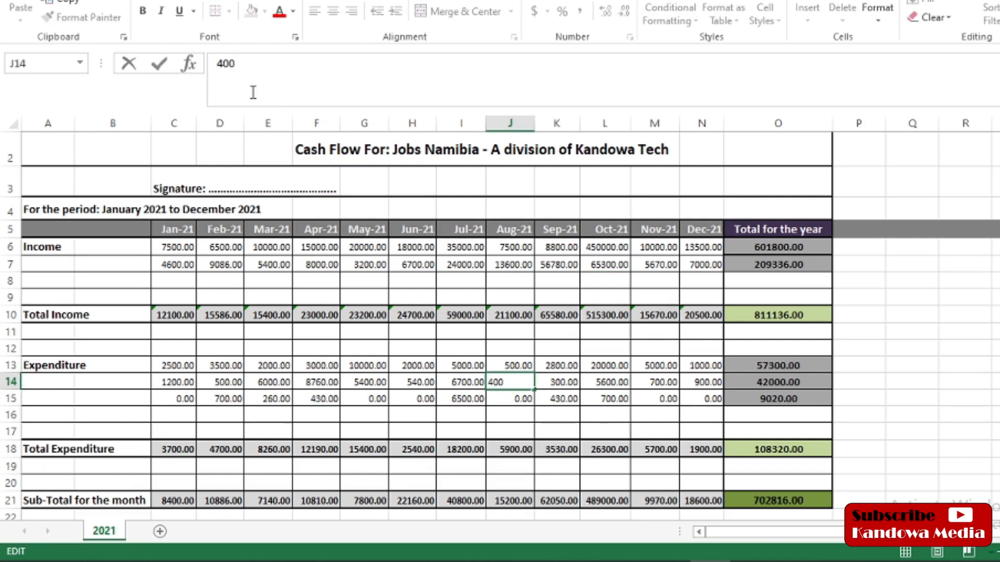
{"action": "type", "text": "6"}
{"action": "key", "text": "BackSpace"}
{"action": "type", "text": "3"}
{"action": "key", "text": "Return"}
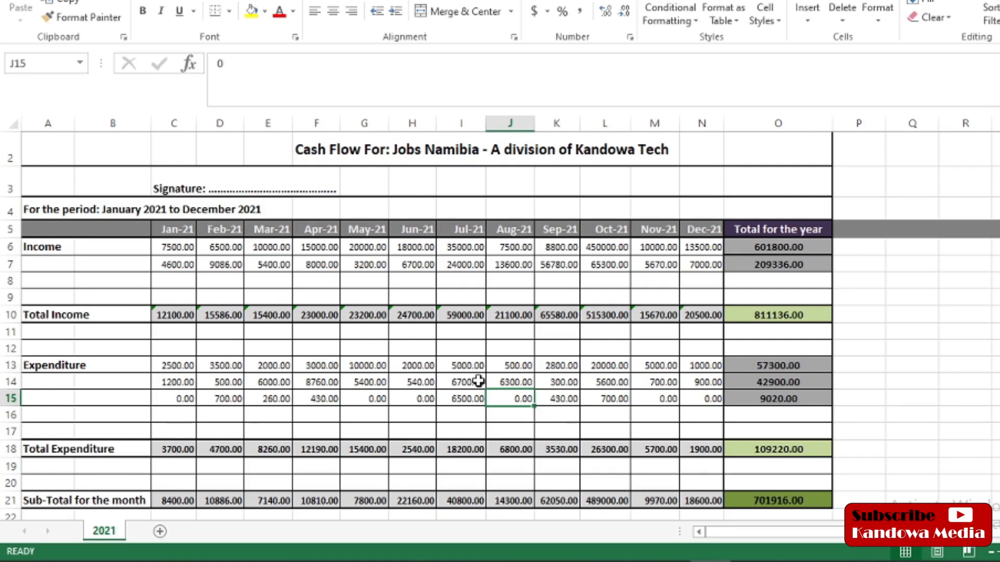
{"action": "left_click", "coordinate": [252, 67]}
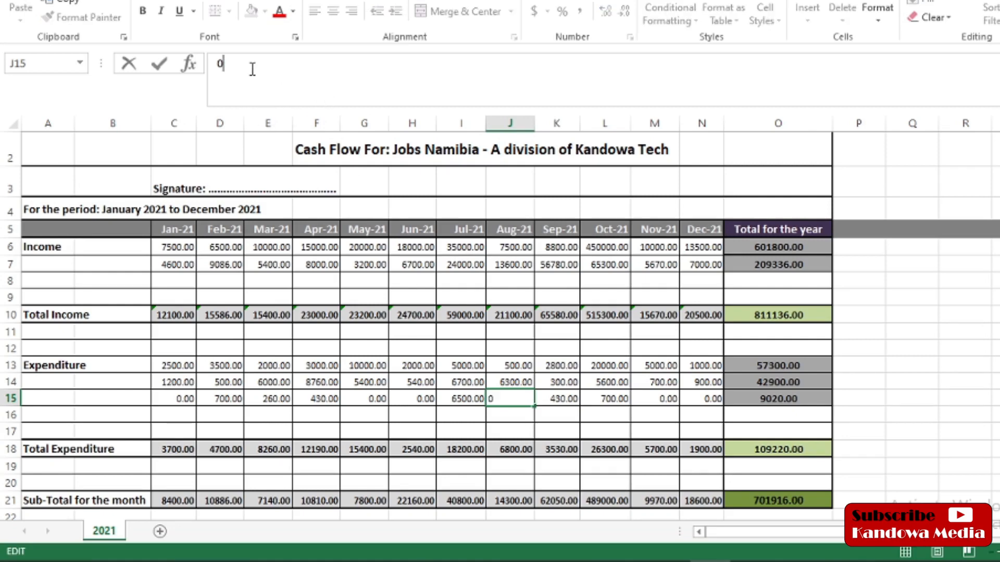